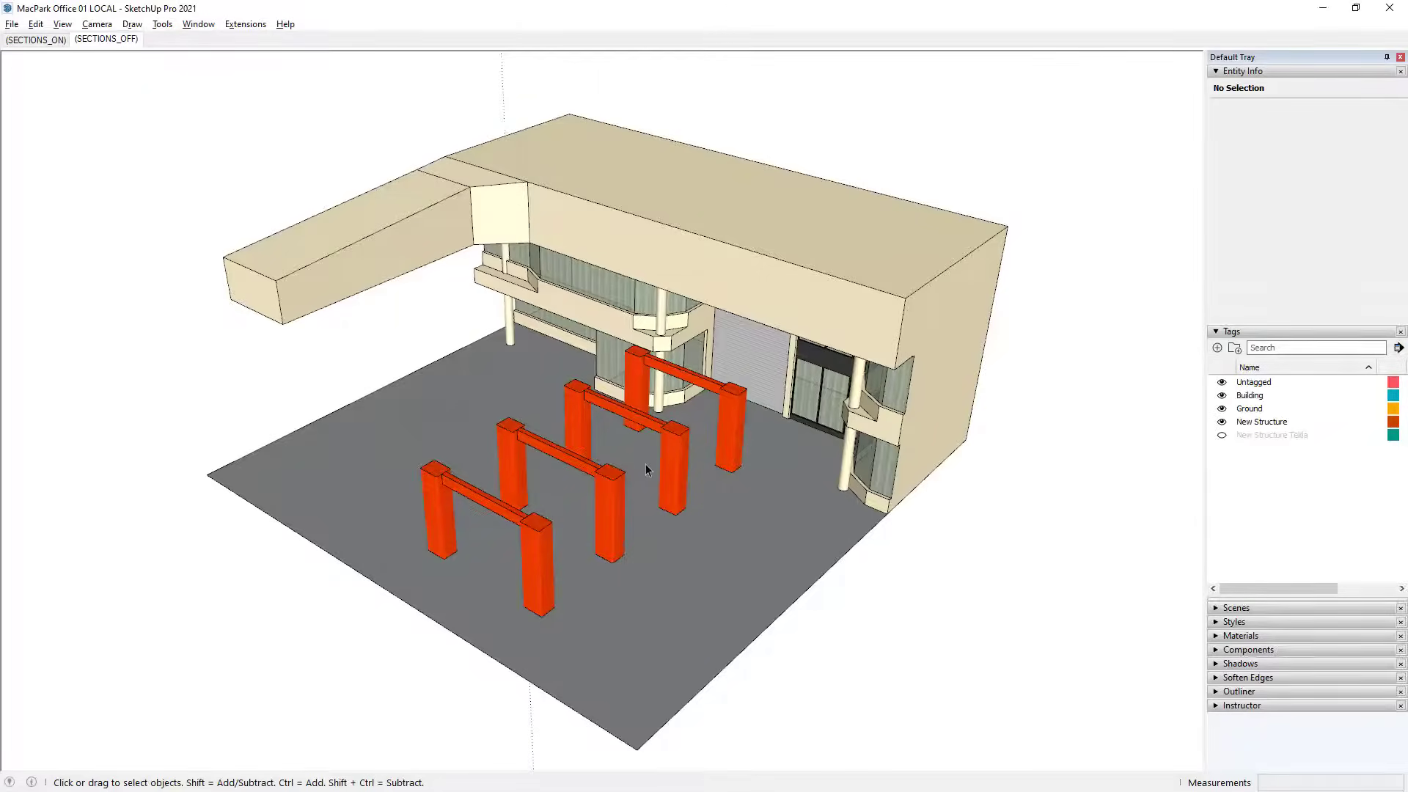
Inspect the ground and the front red frame component in the local office model, viewing the frame's contents and available component commands
middle_drag(646, 463, 664, 439)
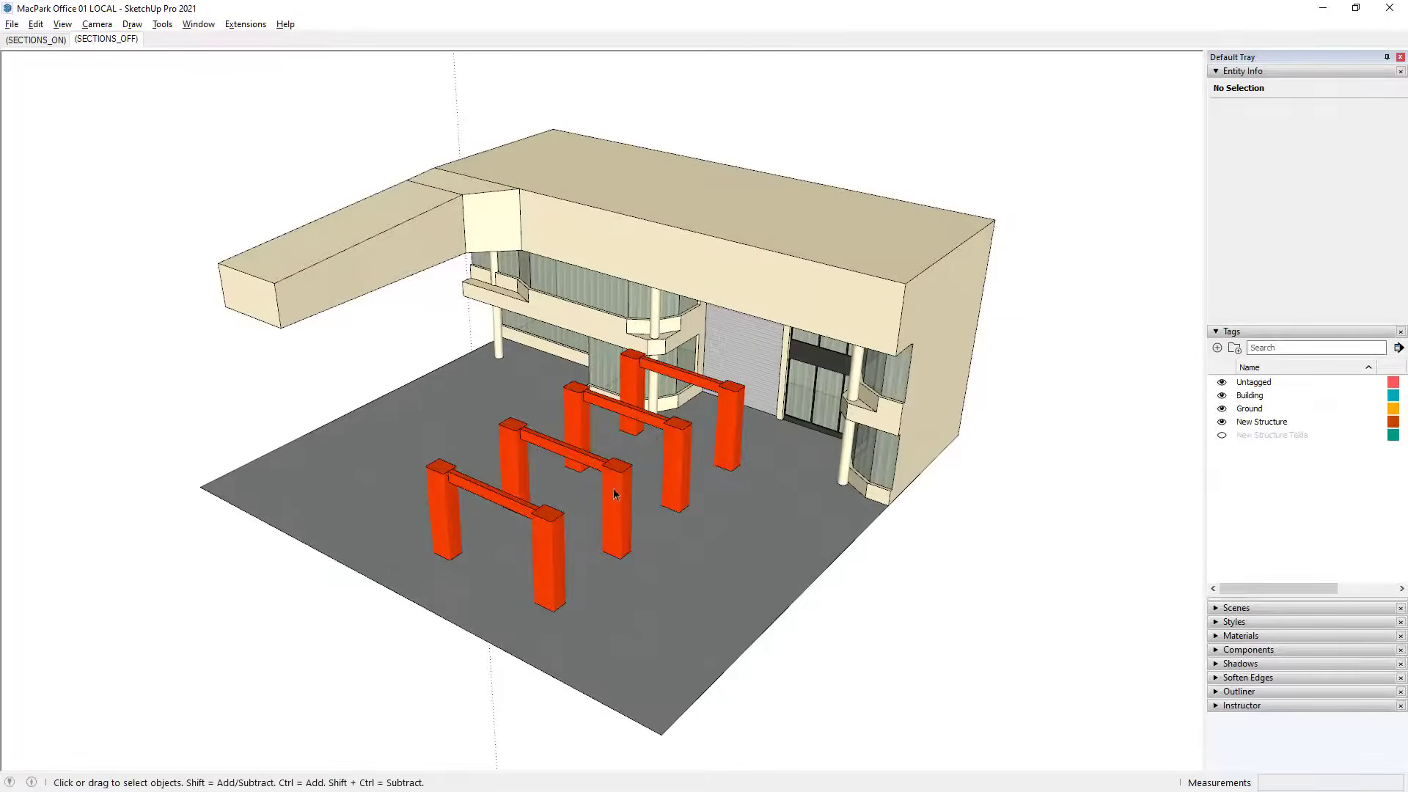
middle_drag(612, 487, 719, 544)
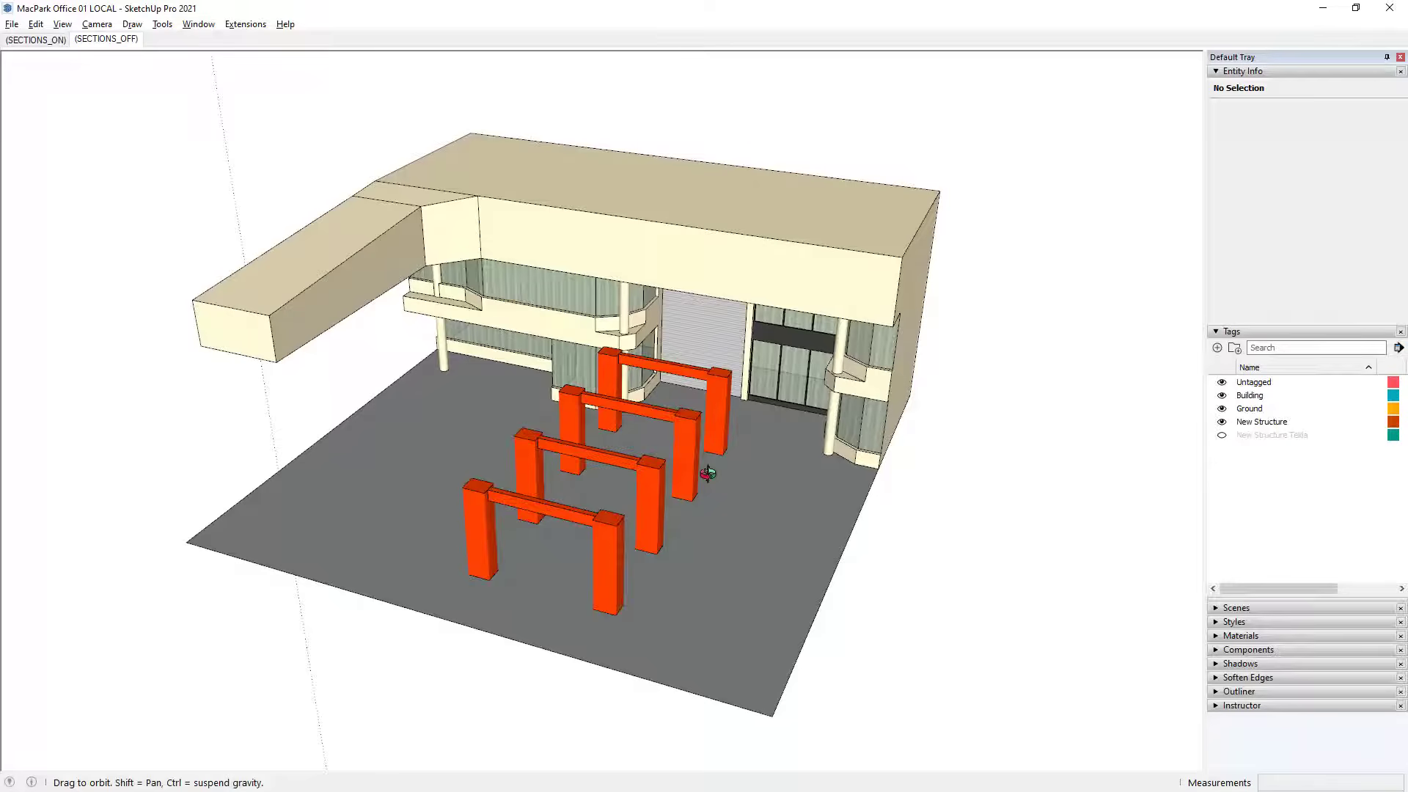
click(736, 630)
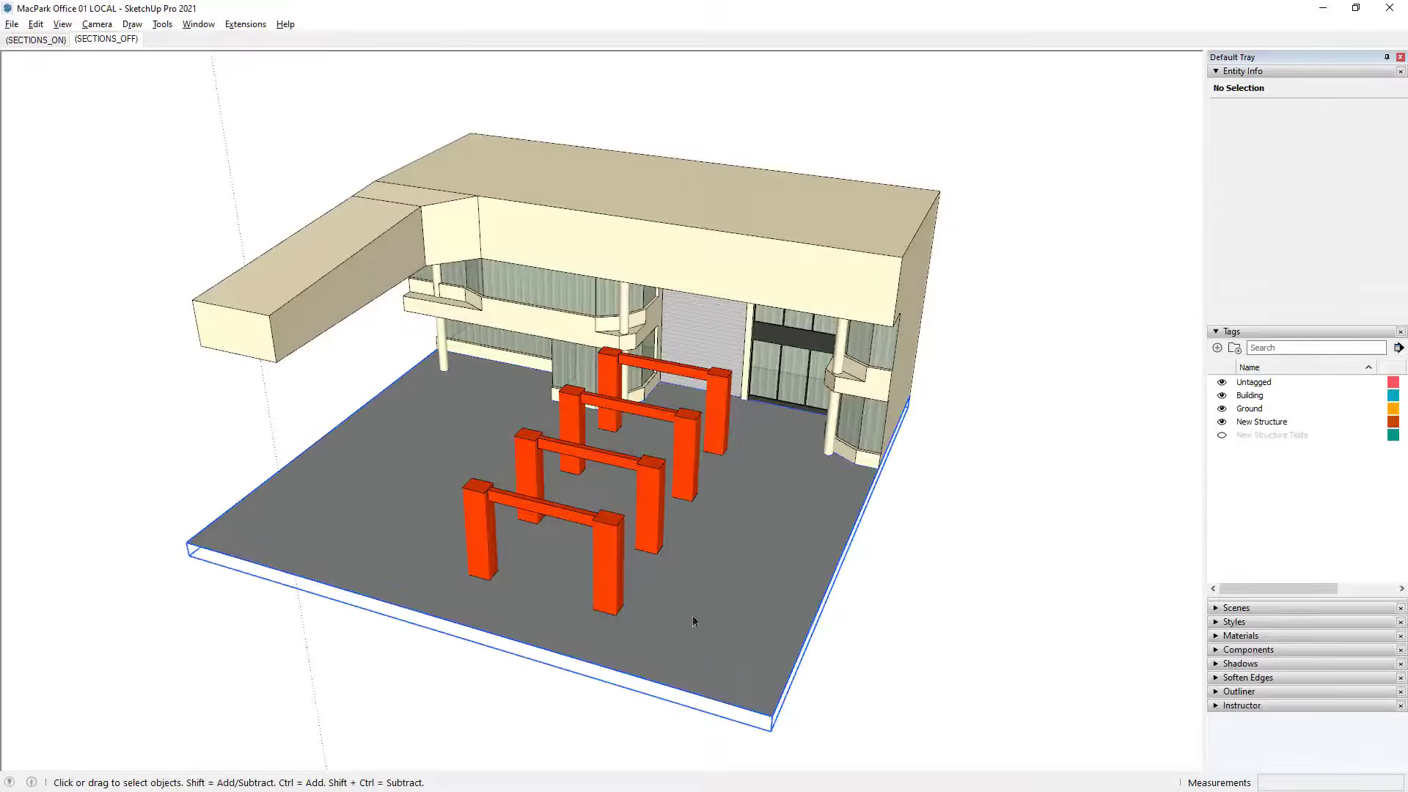
double_click(606, 566)
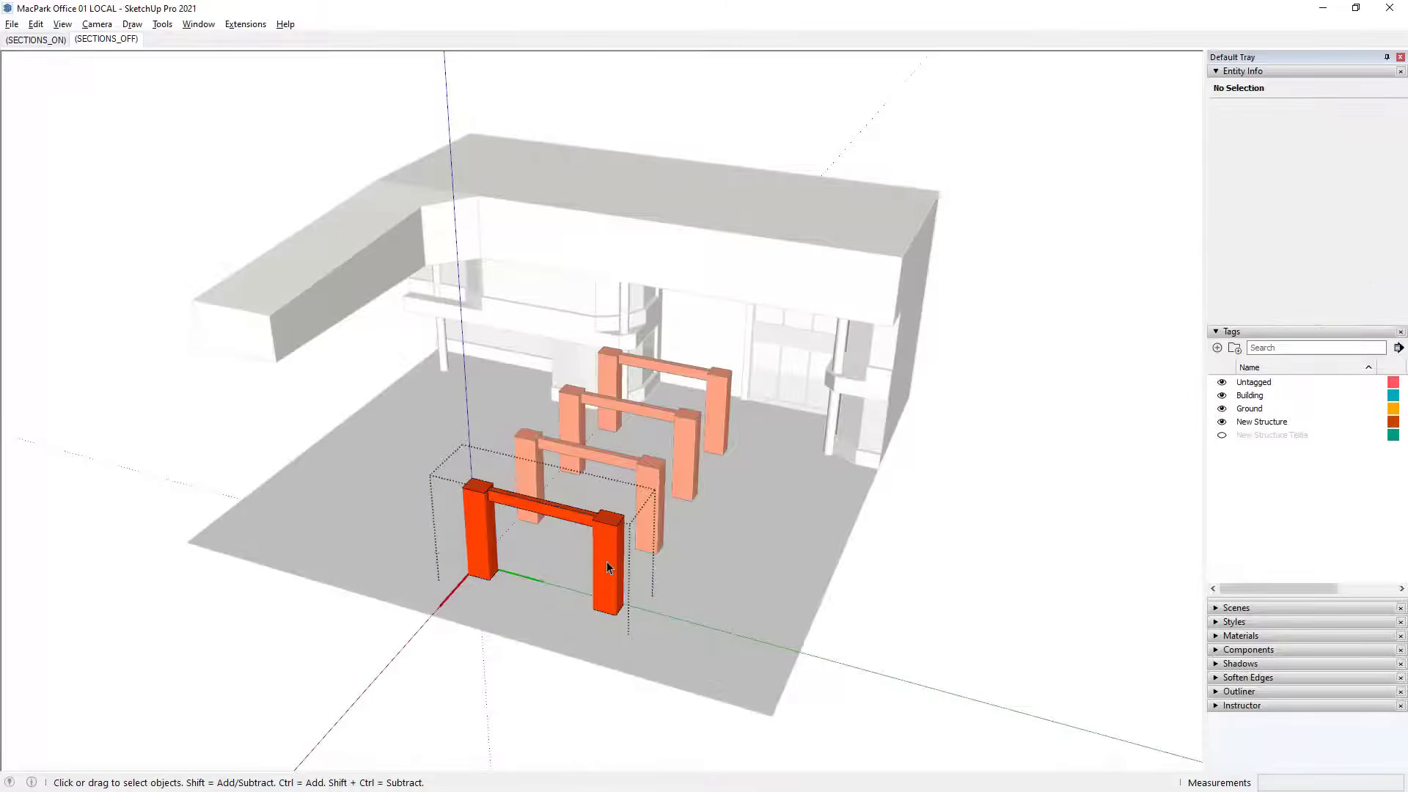
key(Escape)
right_click(605, 566)
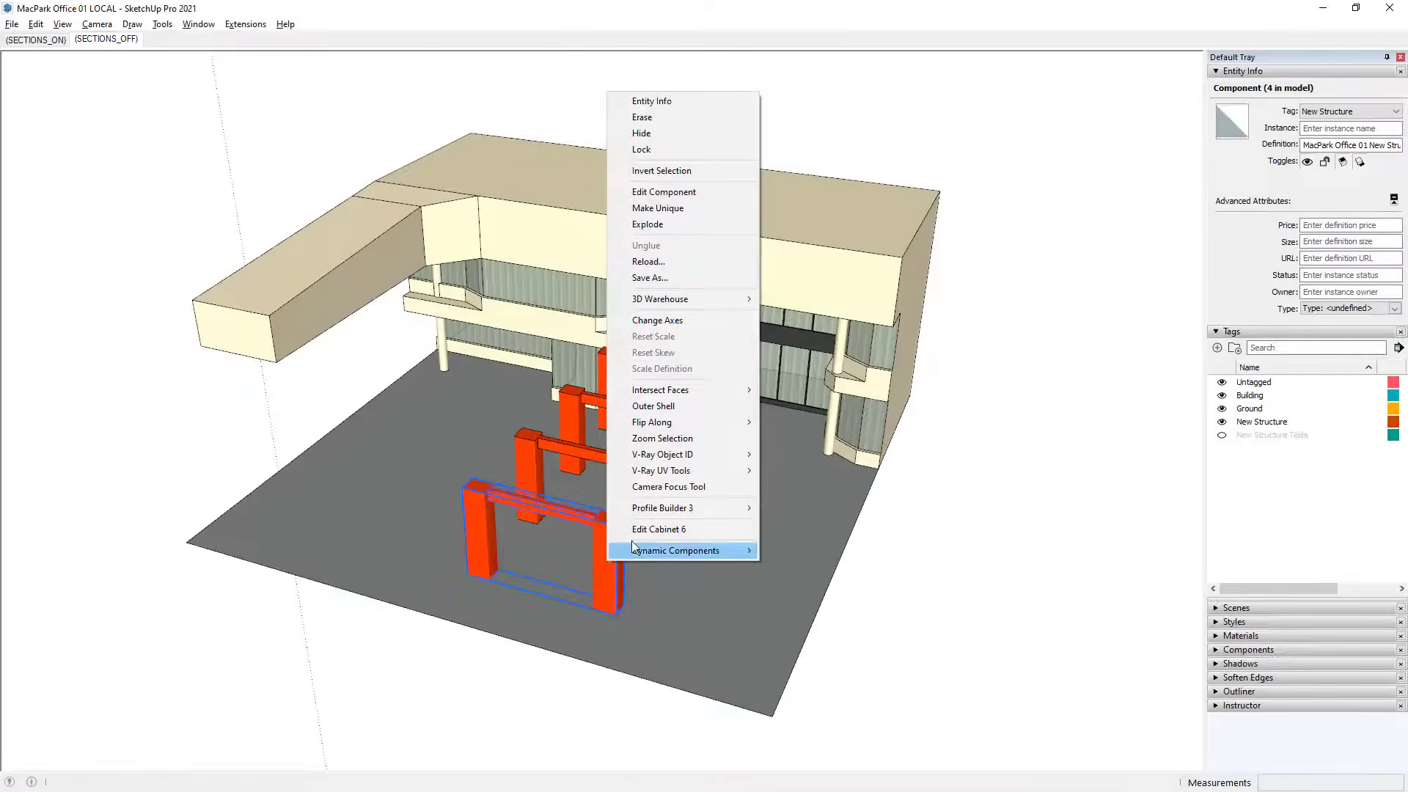
click(737, 262)
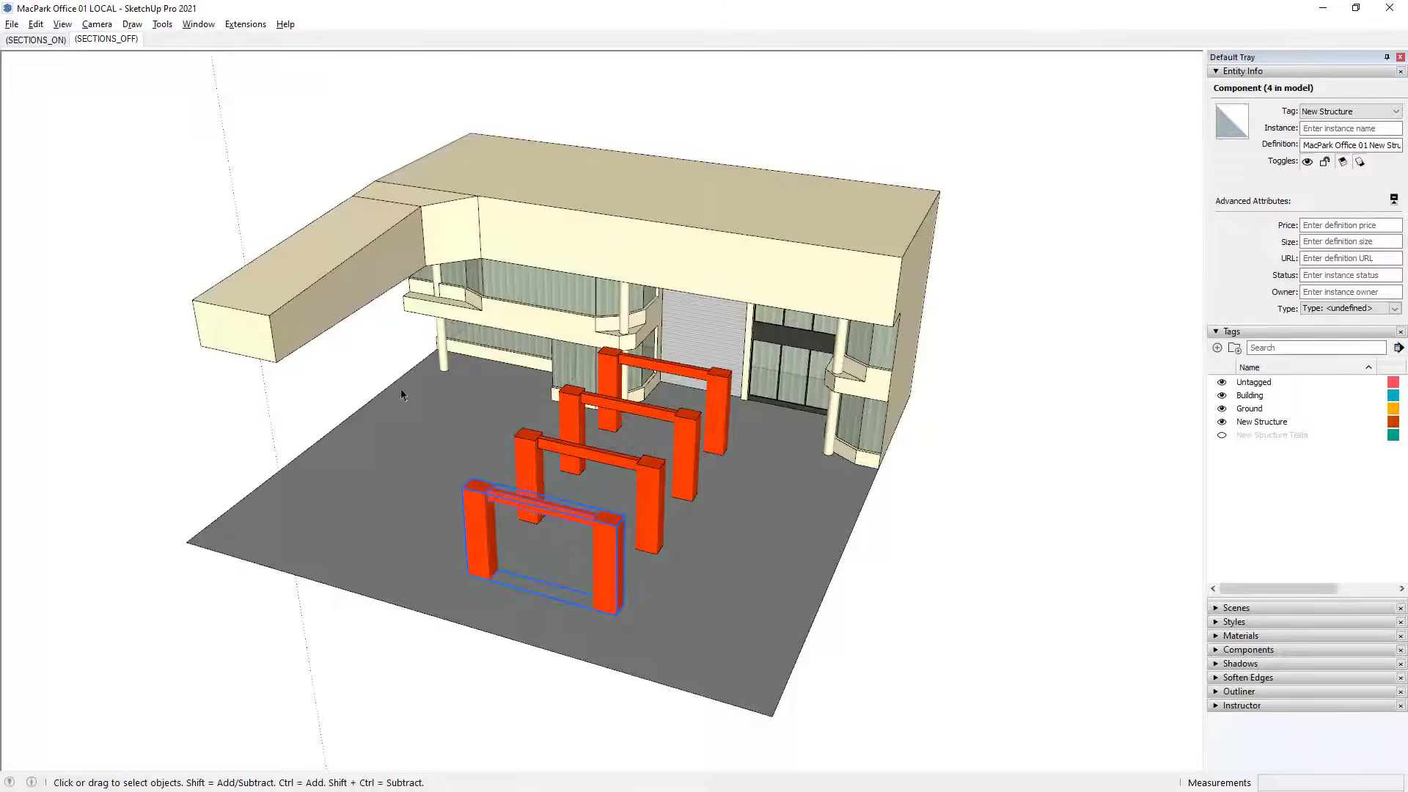
Open the MacPark Office 01 New Structure model and make its Building and Carpark reference tags visible
click(13, 24)
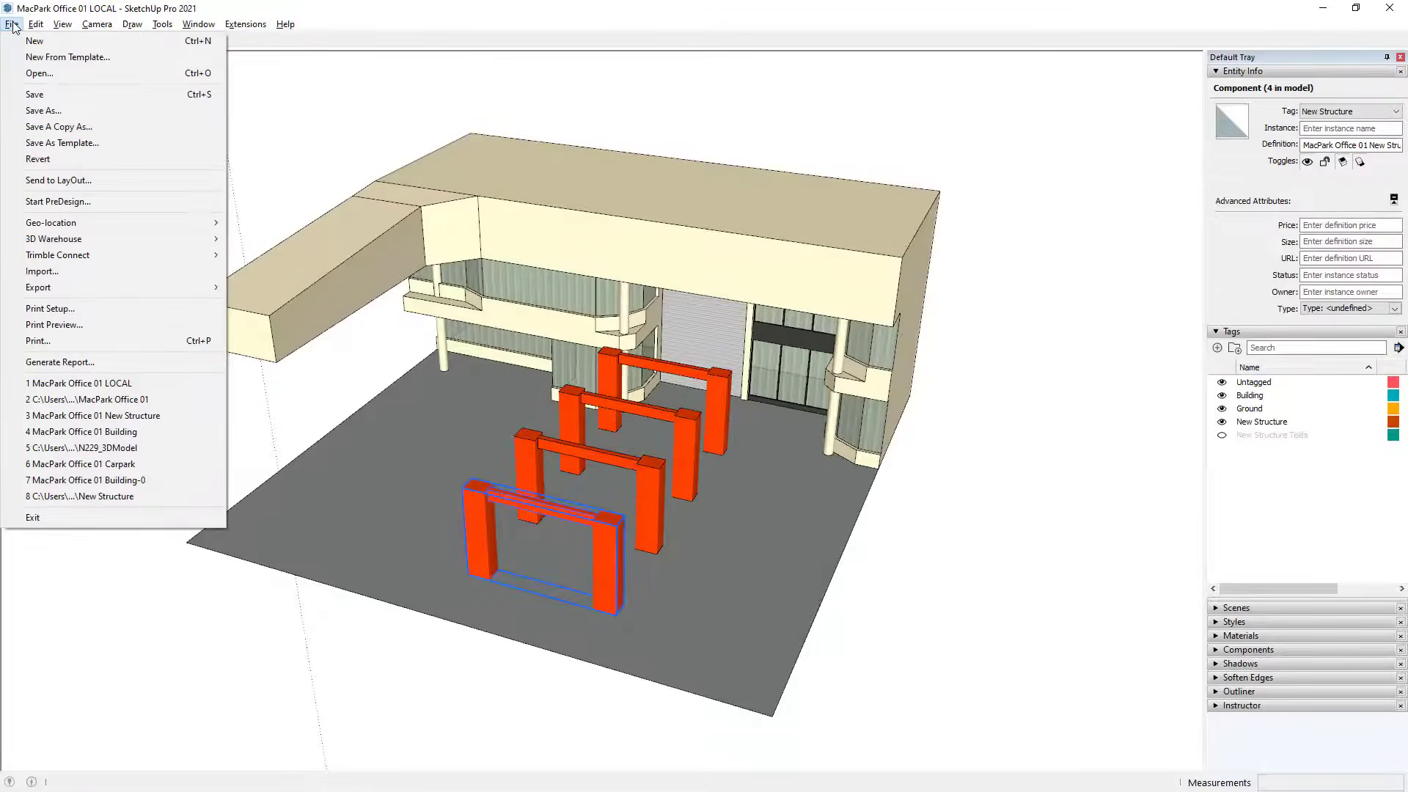
click(92, 415)
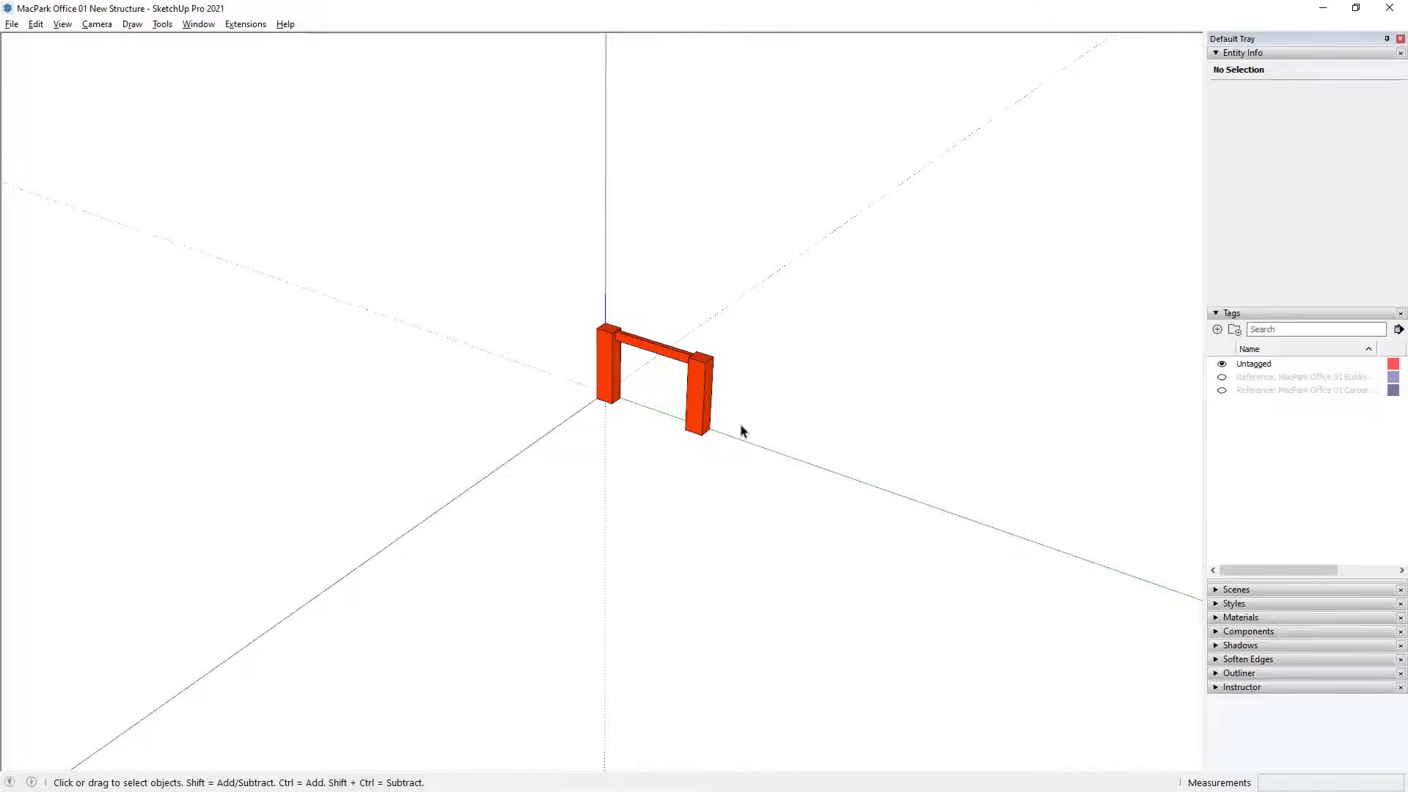
click(1222, 377)
click(1222, 377)
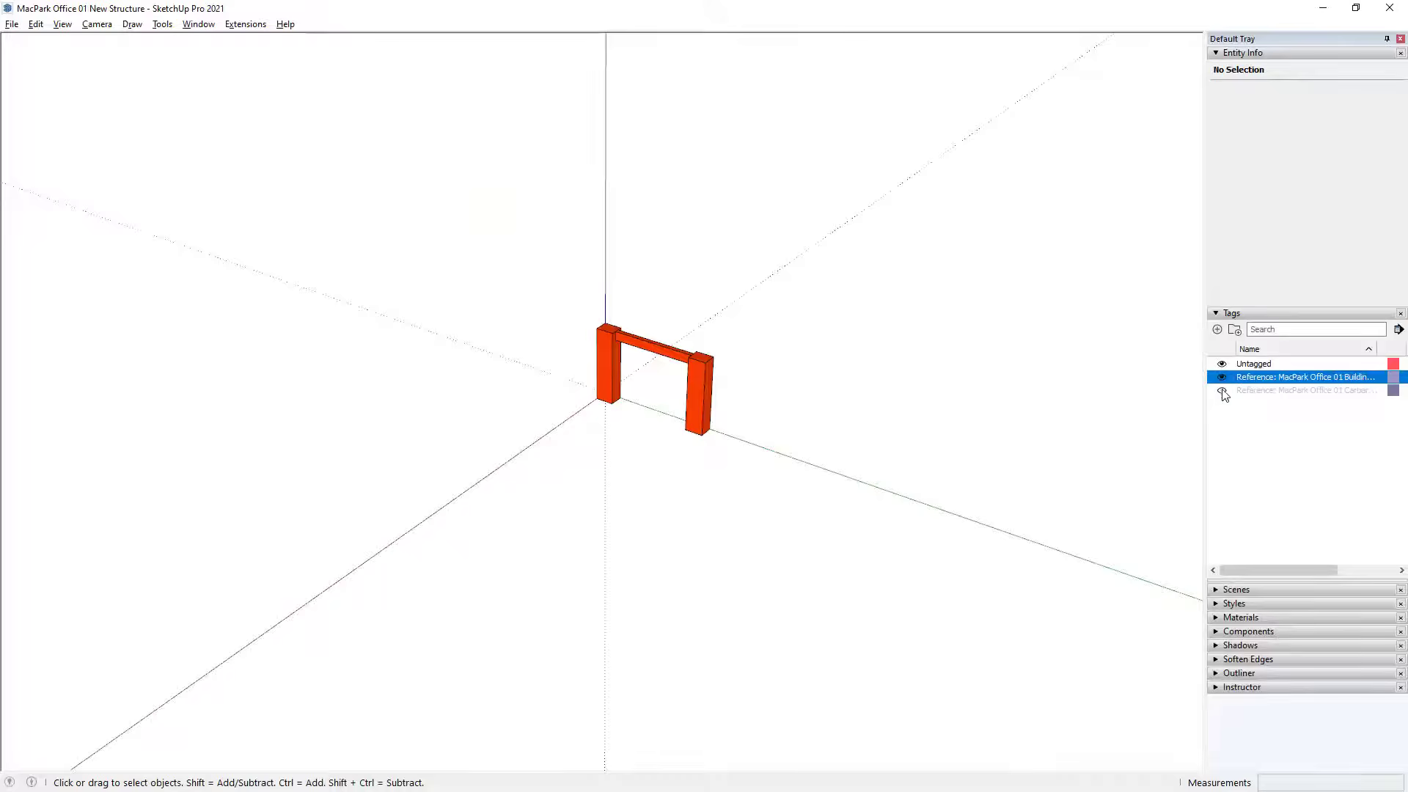
click(1221, 390)
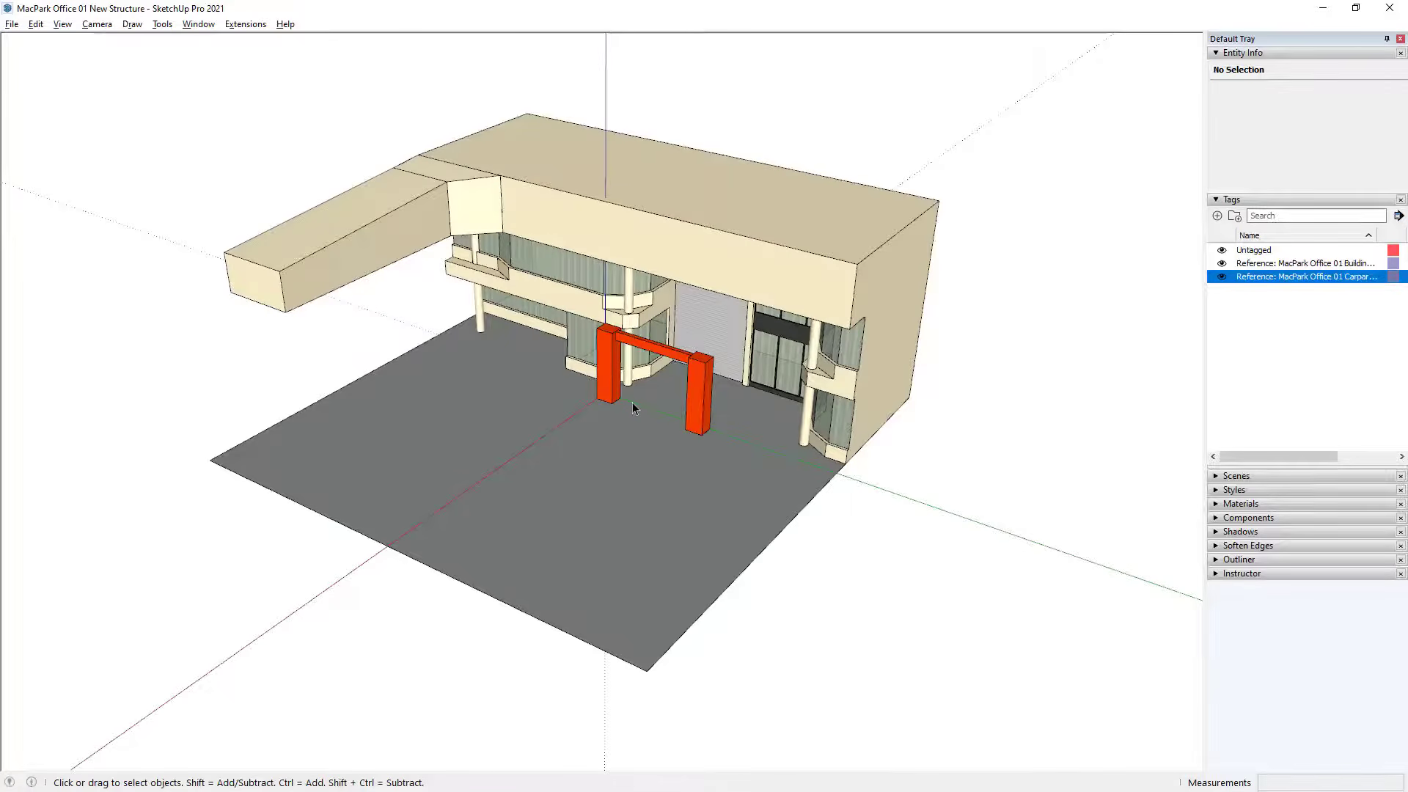
Publish the model to the Trimble Connect folder MacPark Office 01 as MacPark Office 01 New Structure.skp
click(11, 24)
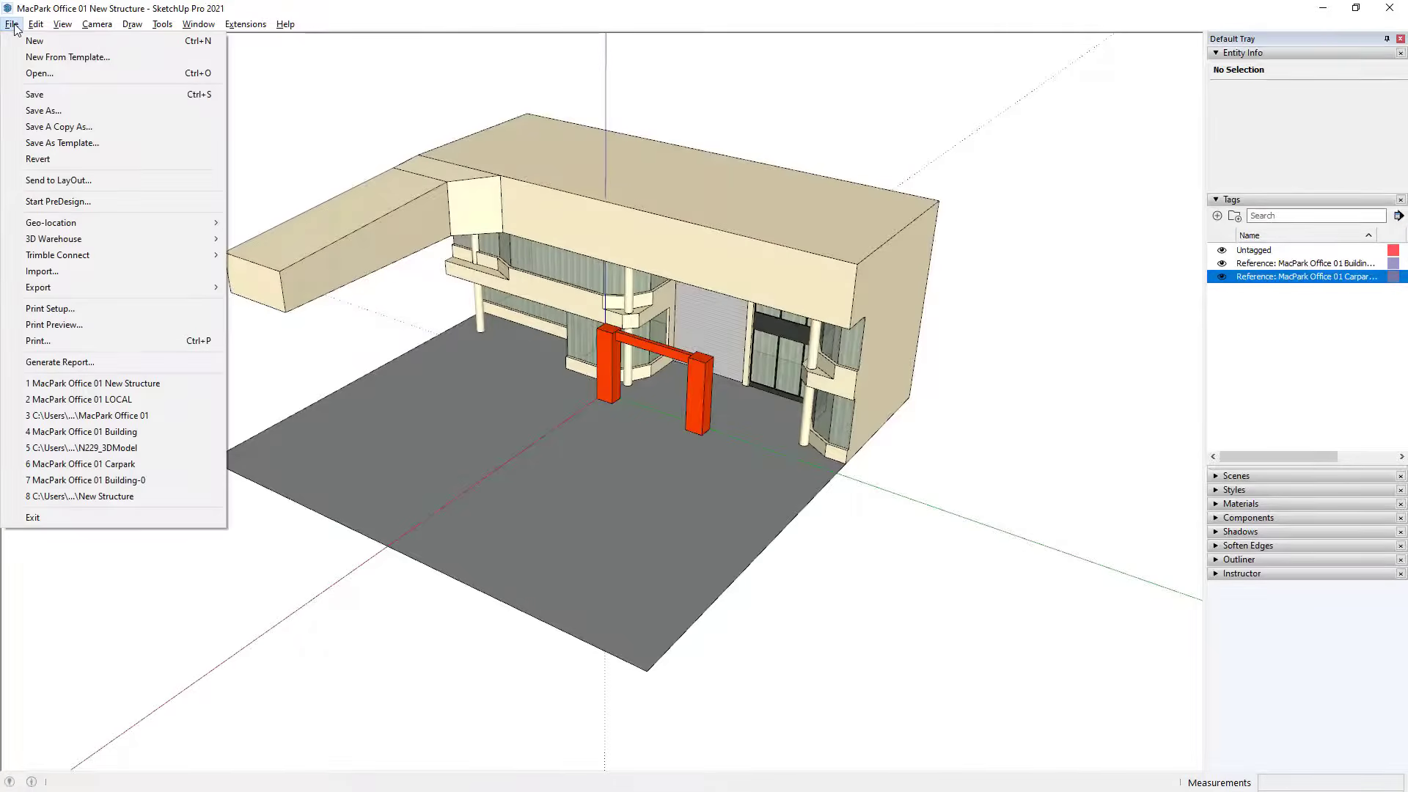
mouse_move(135, 254)
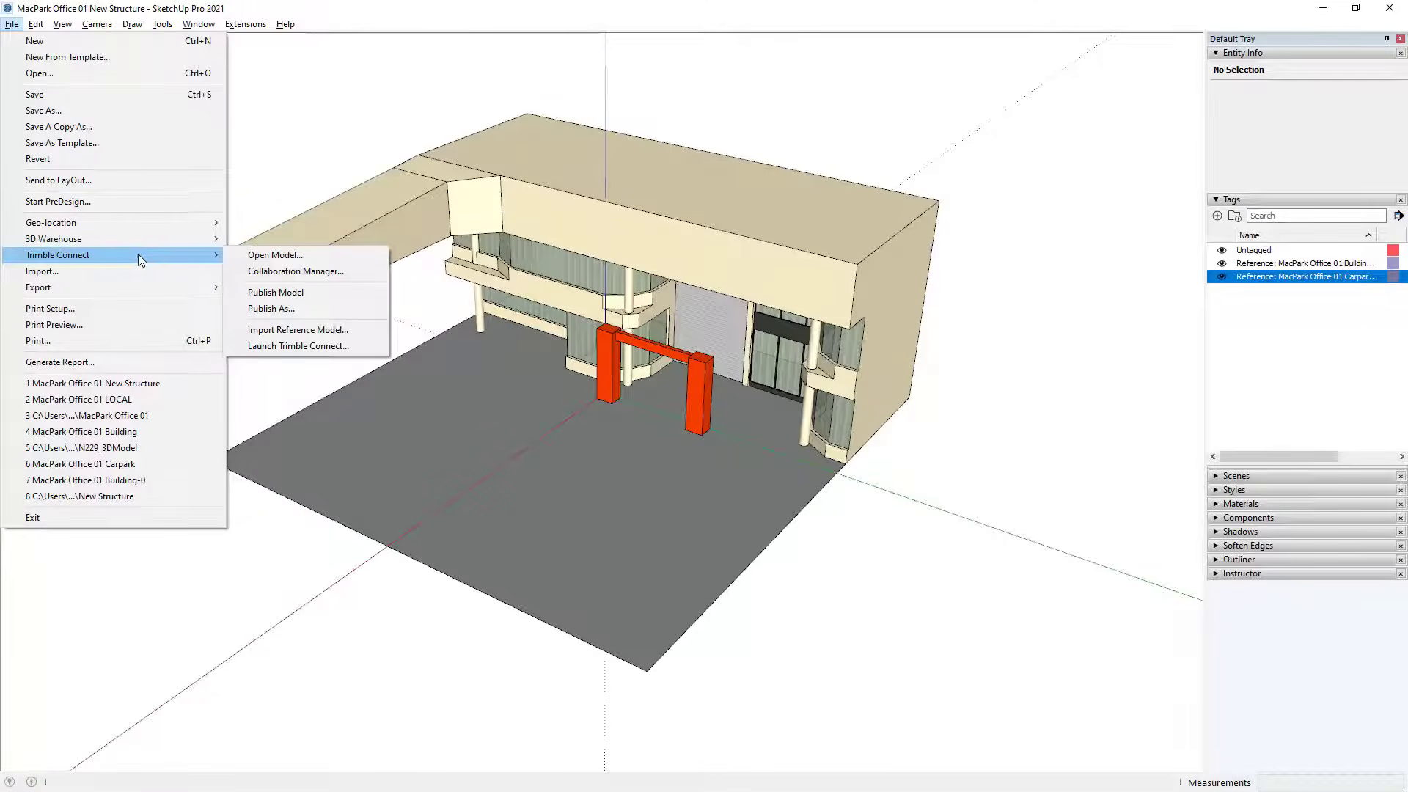
click(313, 314)
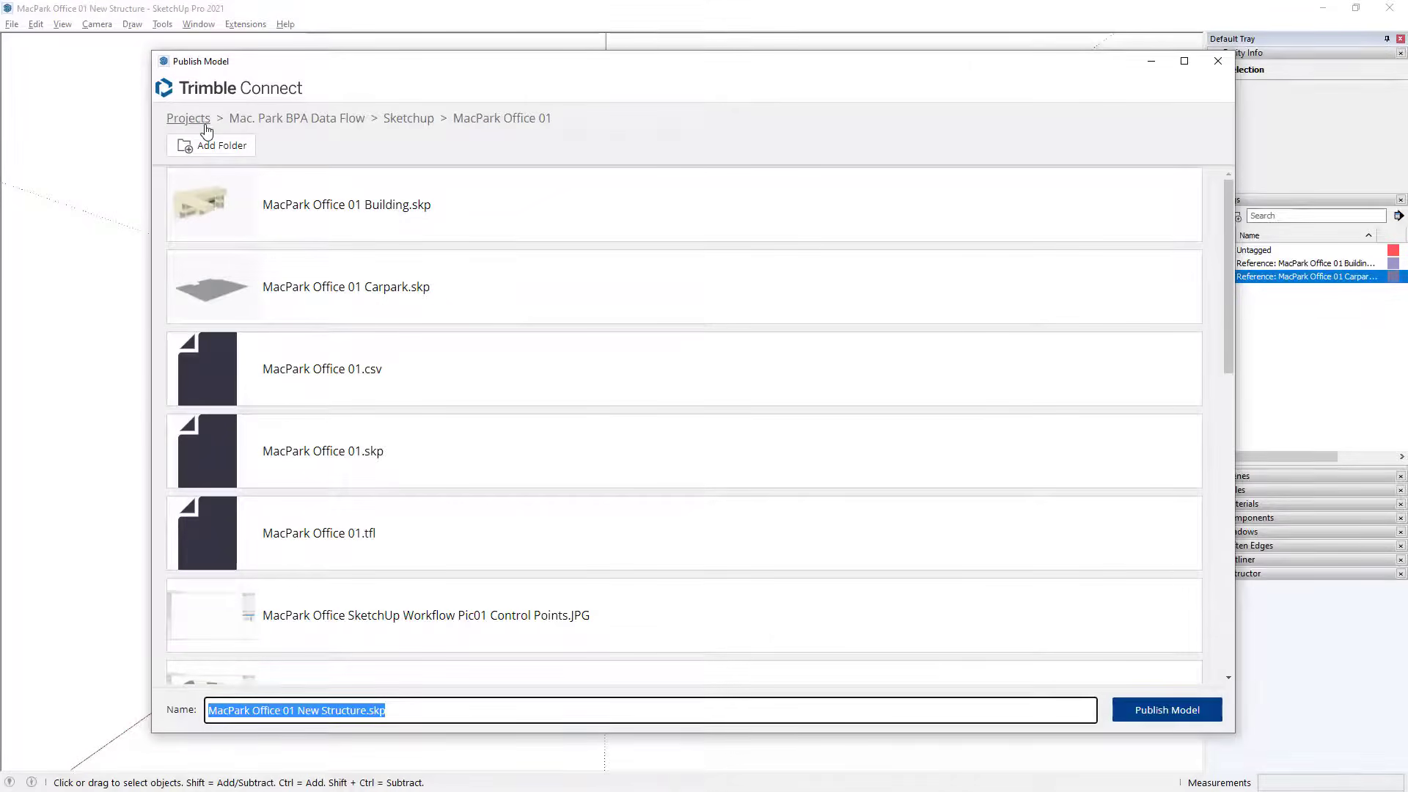
click(1167, 711)
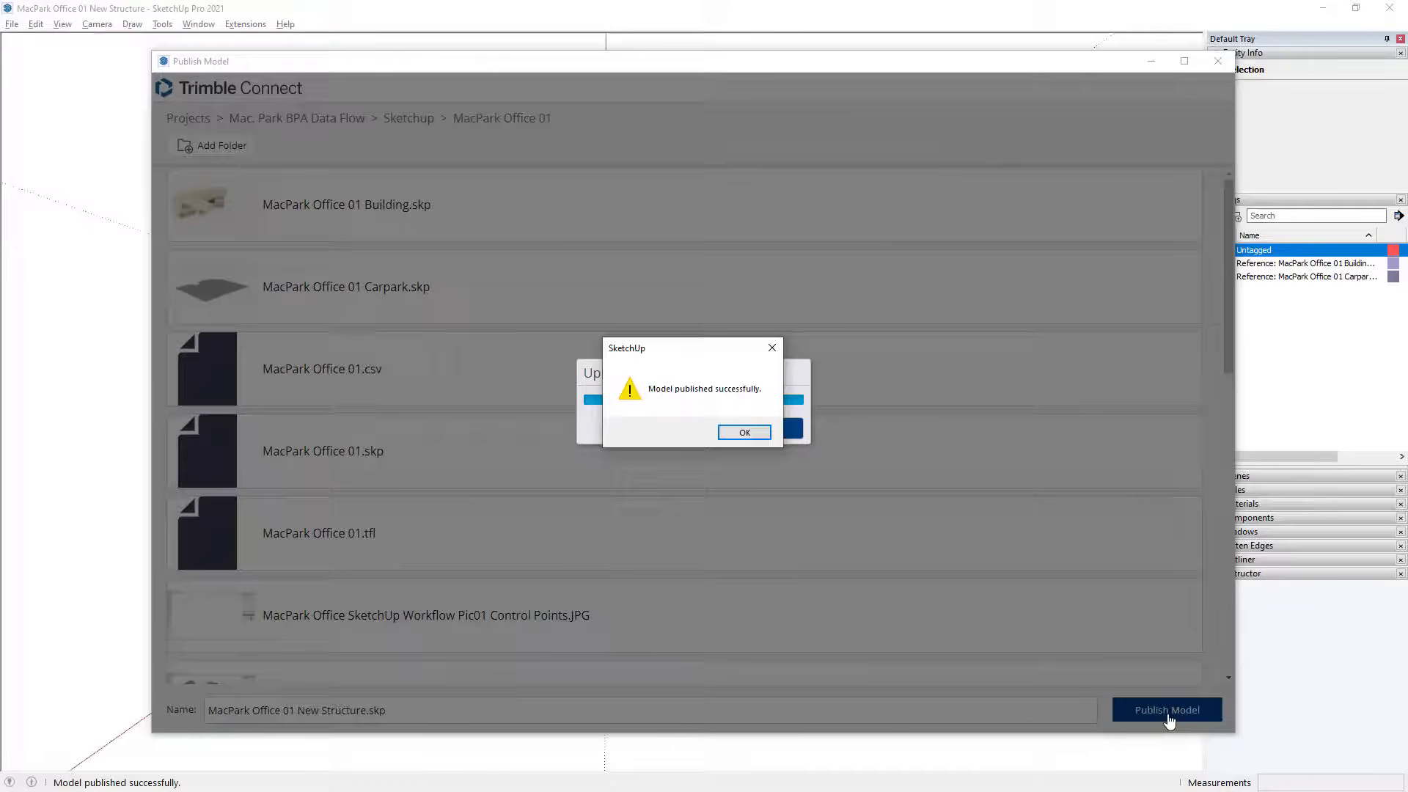
click(759, 436)
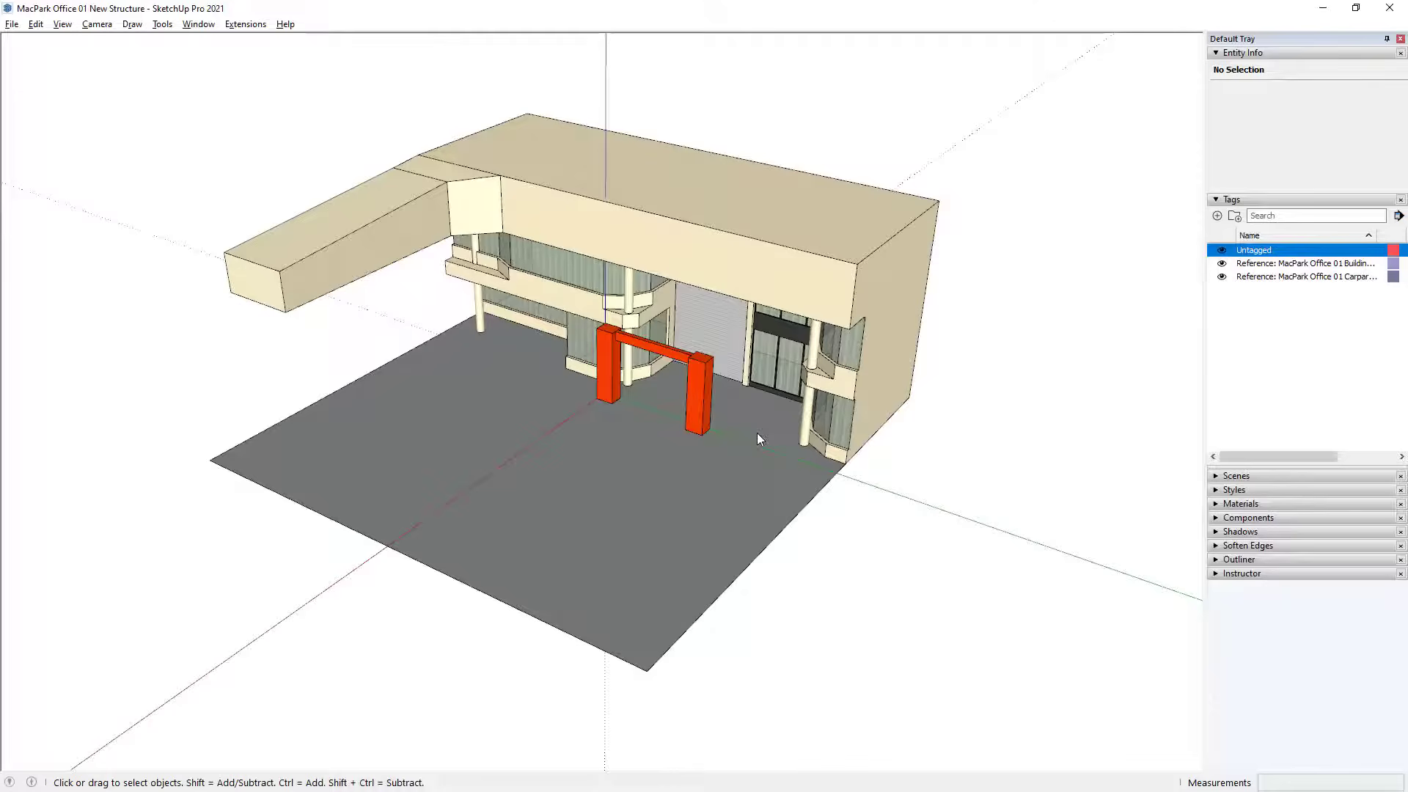
Select the building and carpark references one after another to check them around the red frame
click(850, 284)
click(710, 510)
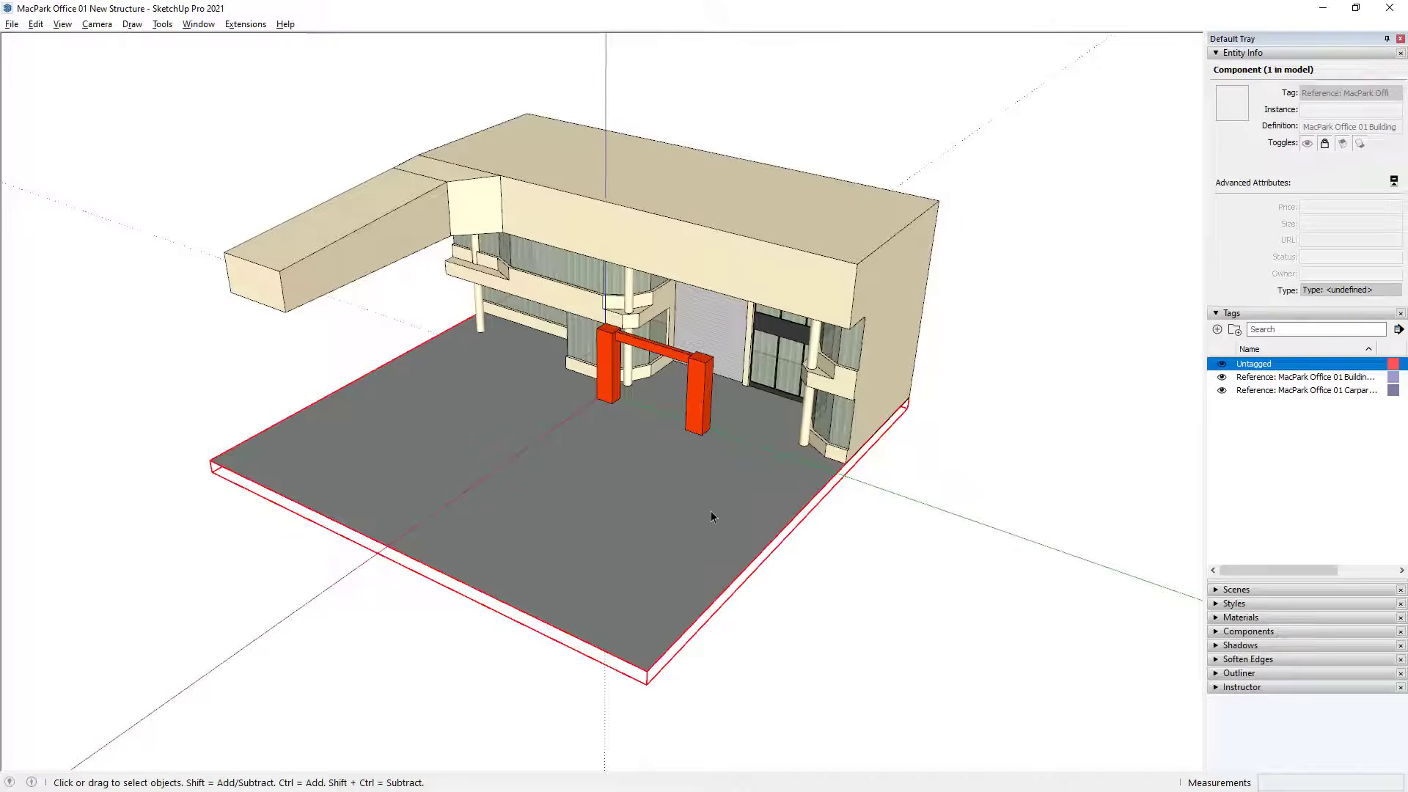
click(836, 267)
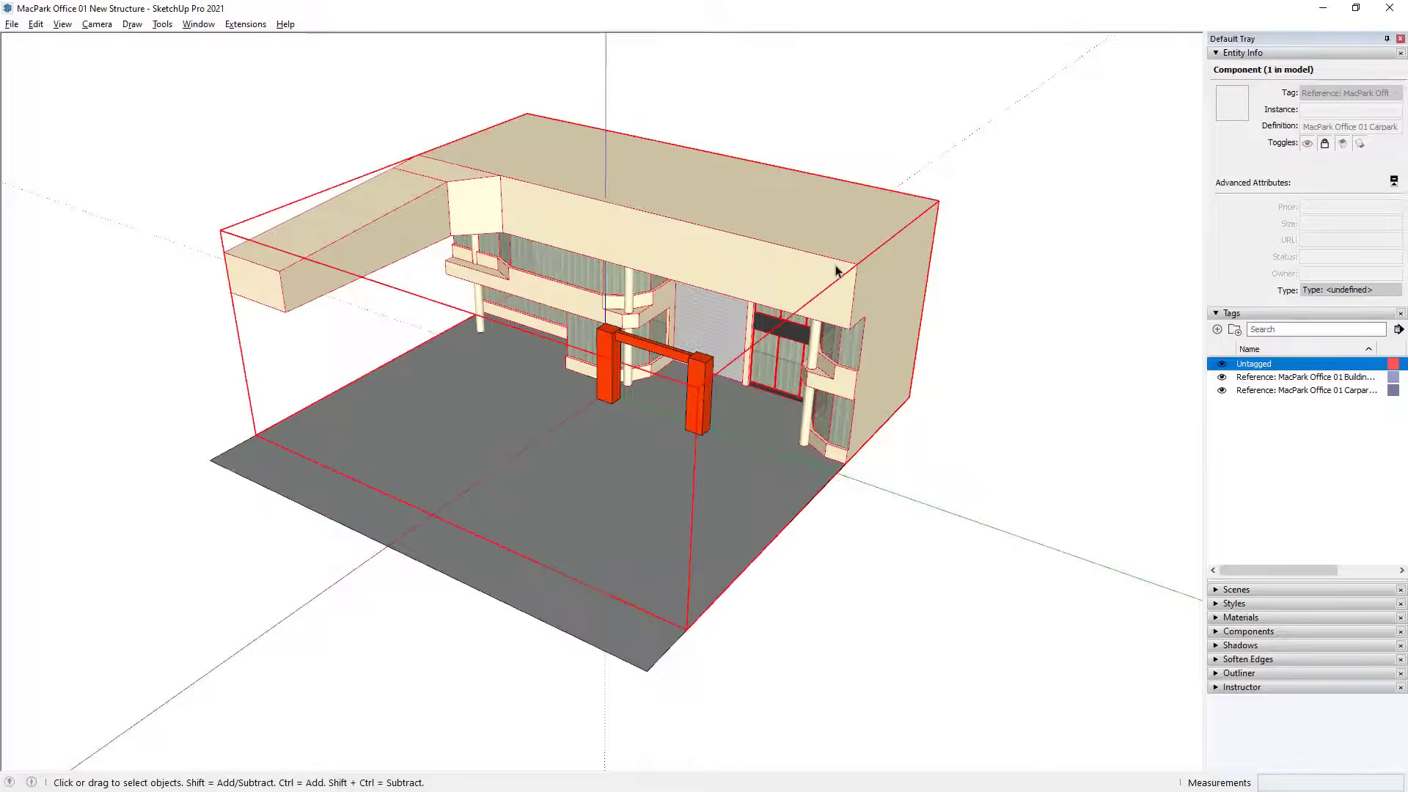
click(1017, 487)
middle_drag(896, 518, 702, 301)
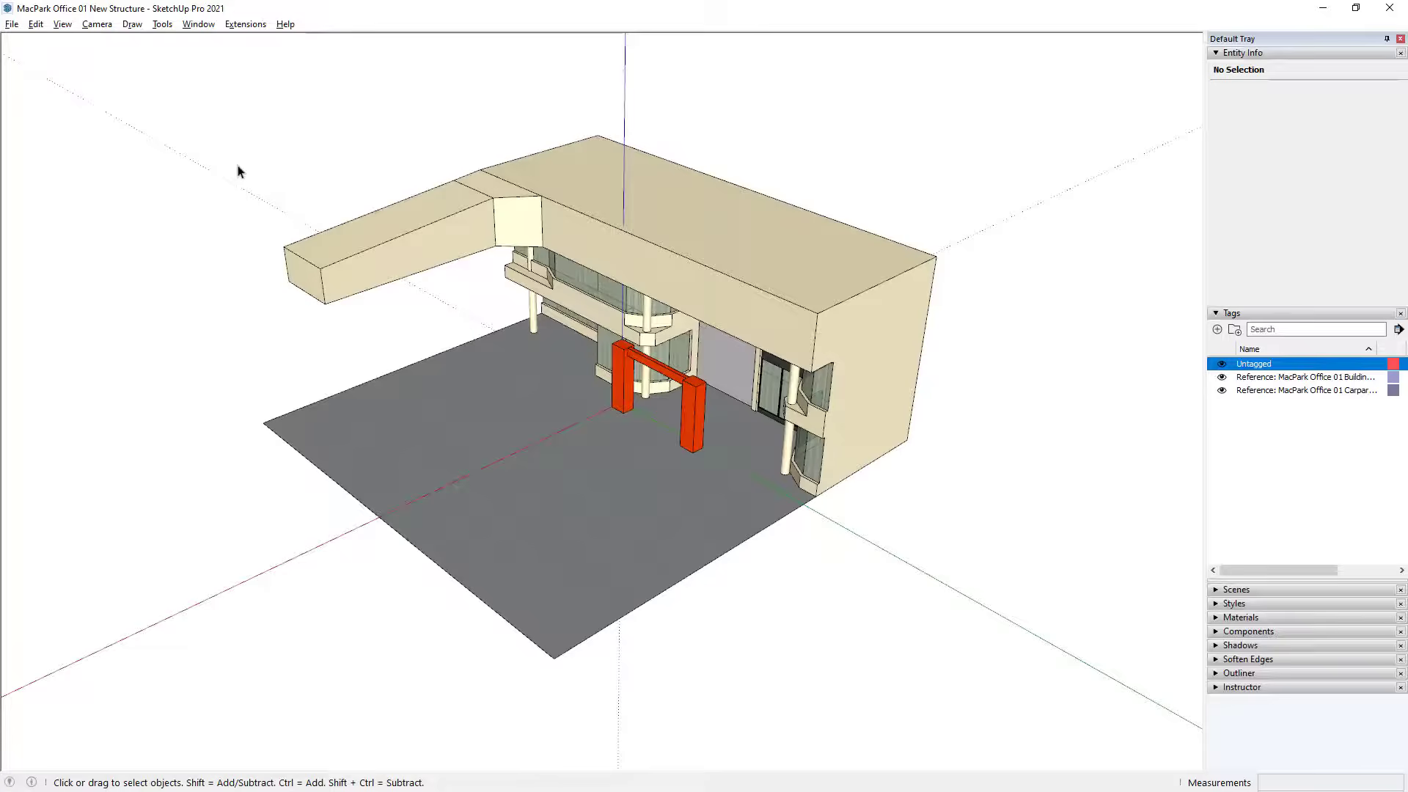
Open MacPark Office 01 Building.skp from the MacPark Office 01 folder on Trimble Connect and check the building group
click(12, 24)
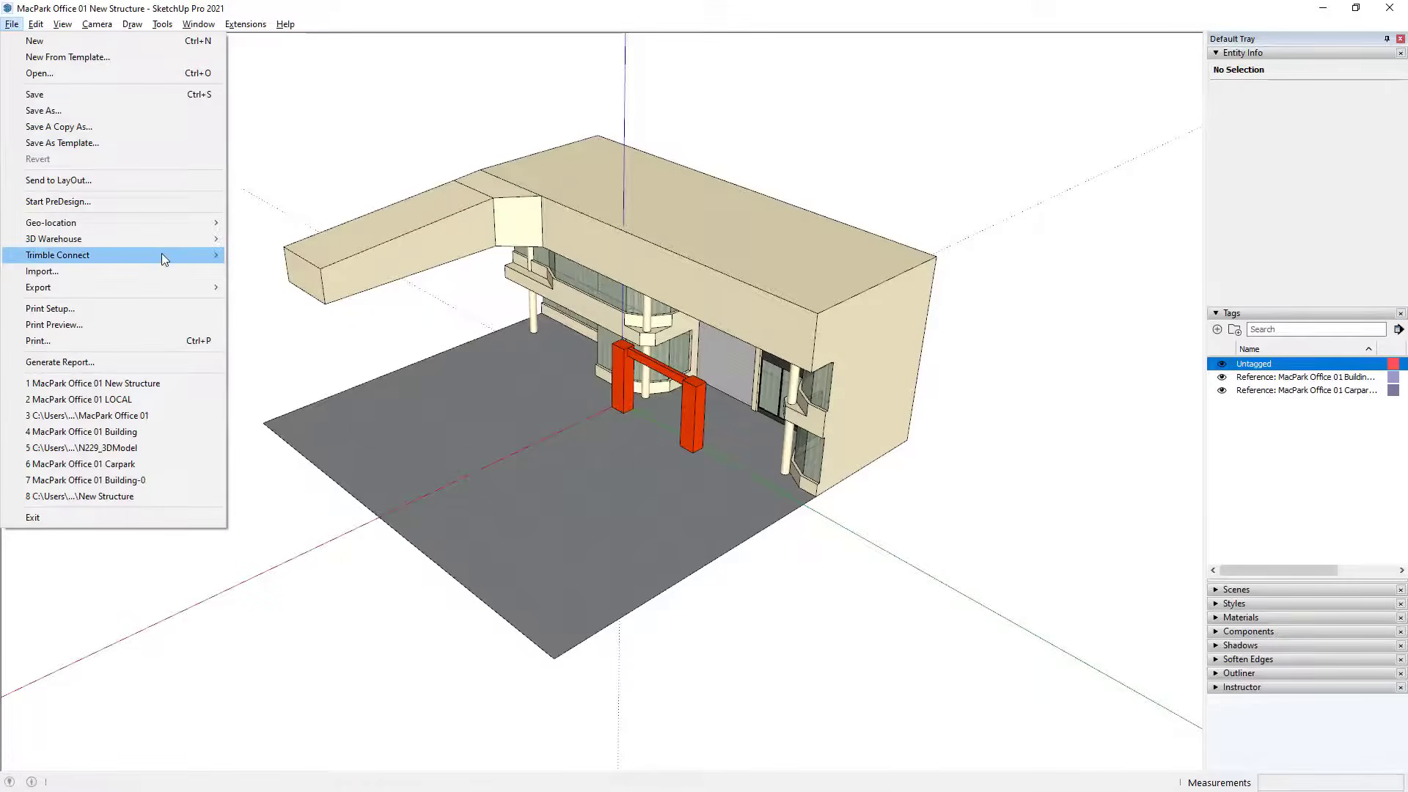
mouse_move(163, 257)
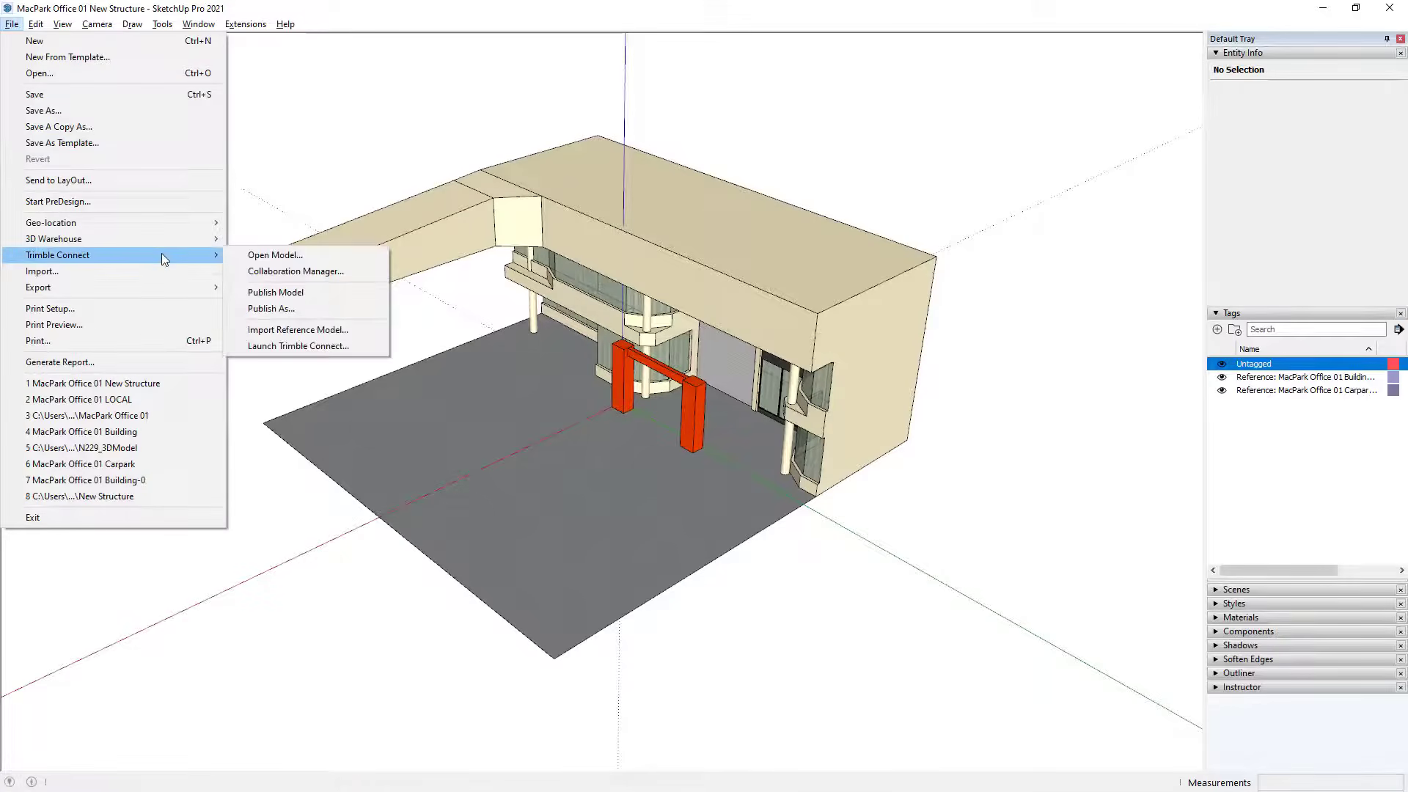
click(297, 259)
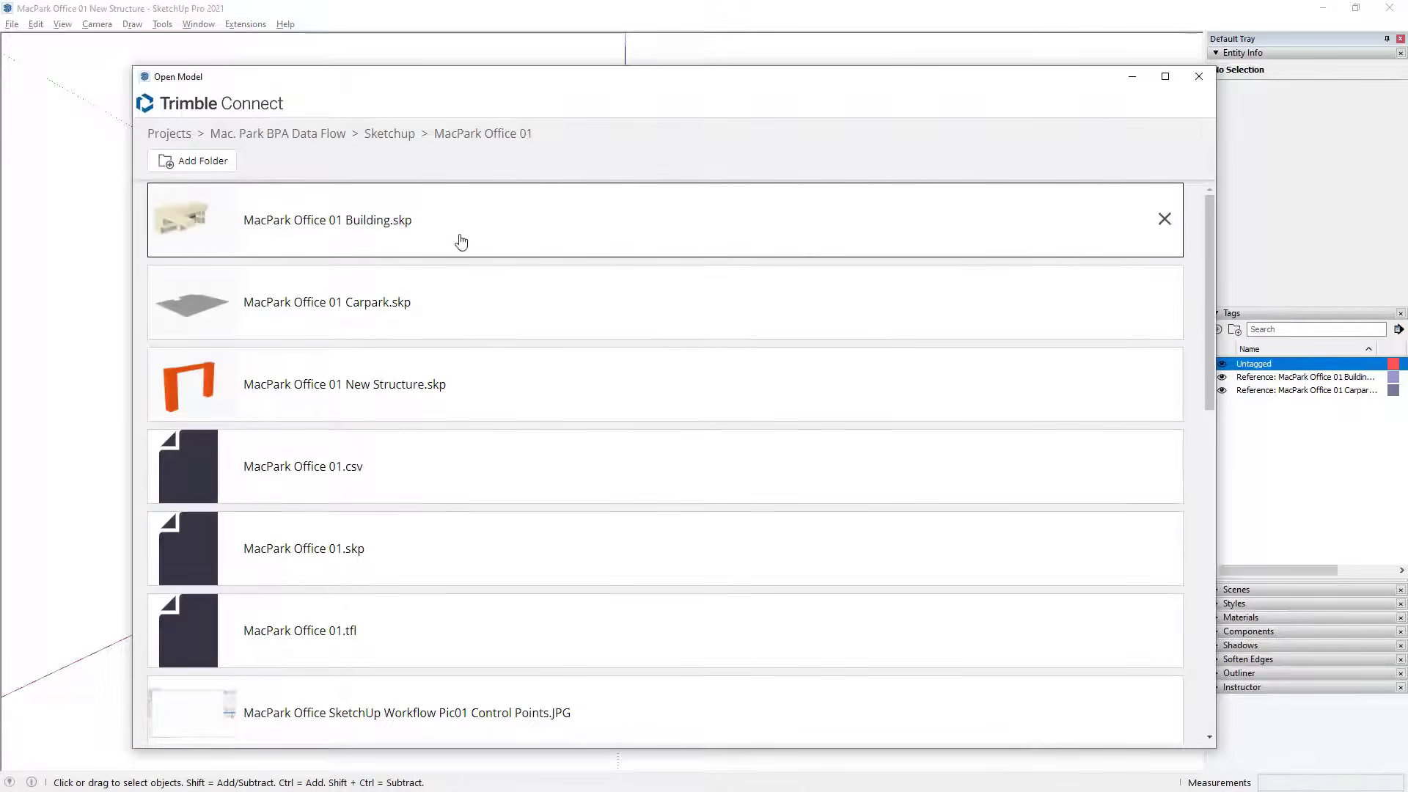
click(395, 225)
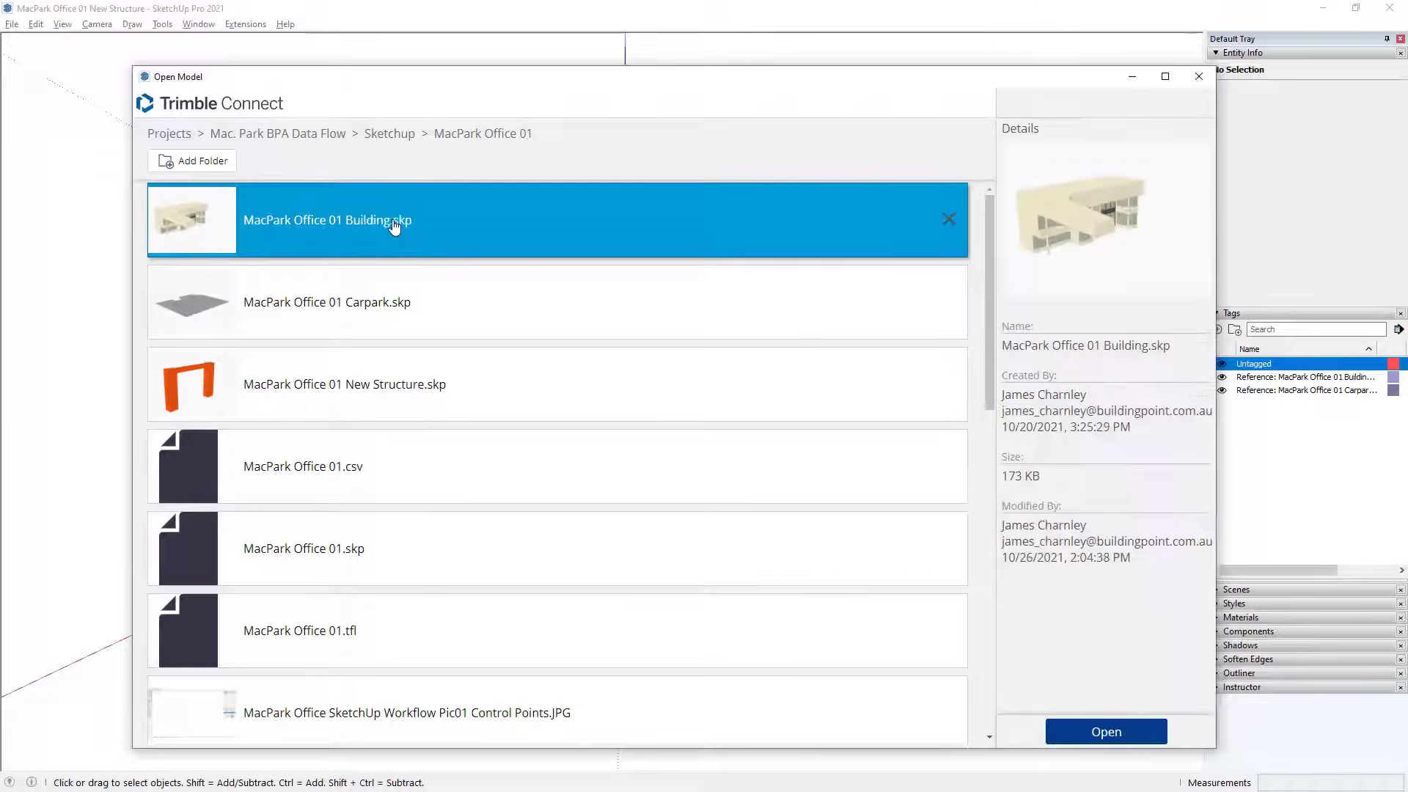
click(1126, 735)
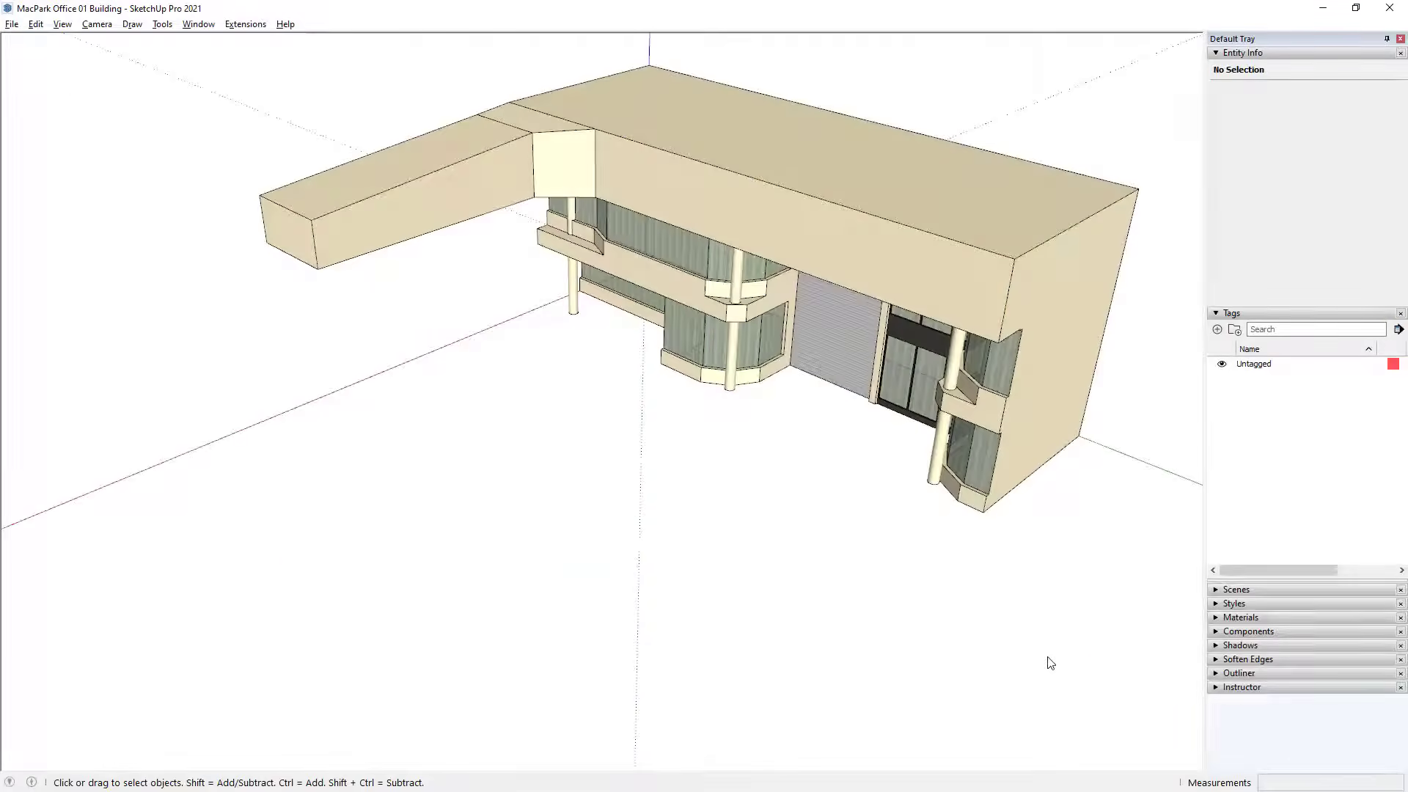
click(902, 262)
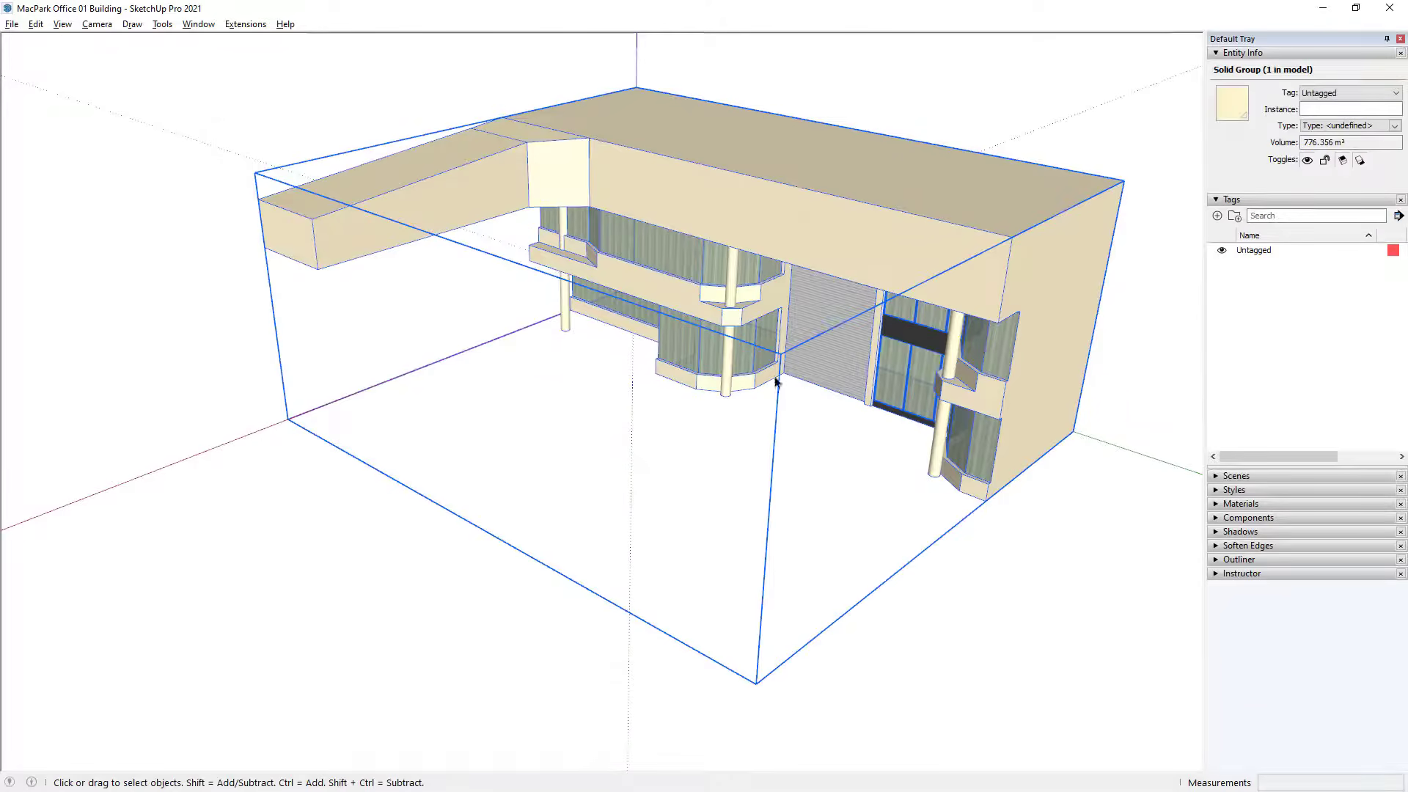
click(668, 486)
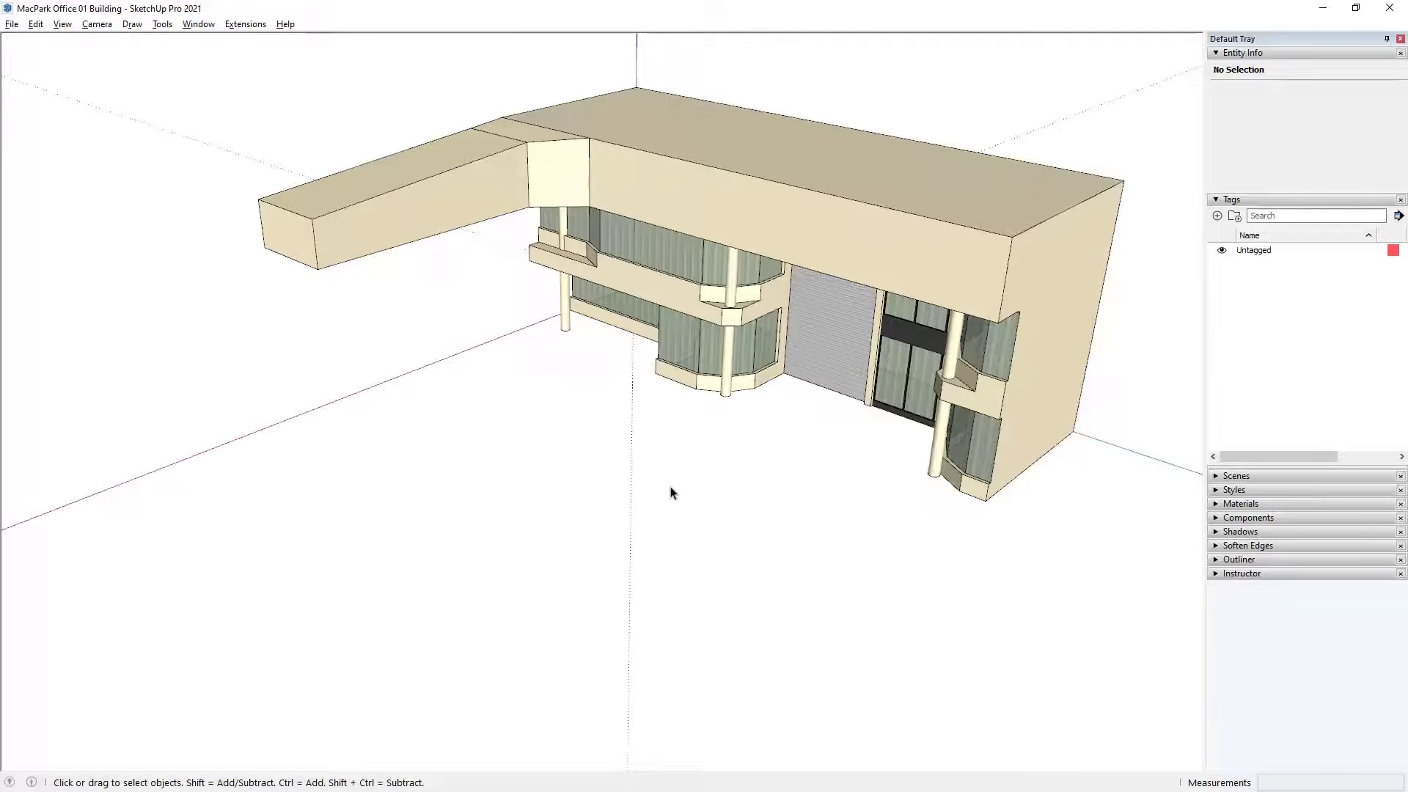
Import MacPark Office 01 Carpark.skp from Trimble Connect into the building model as a reference model
click(12, 24)
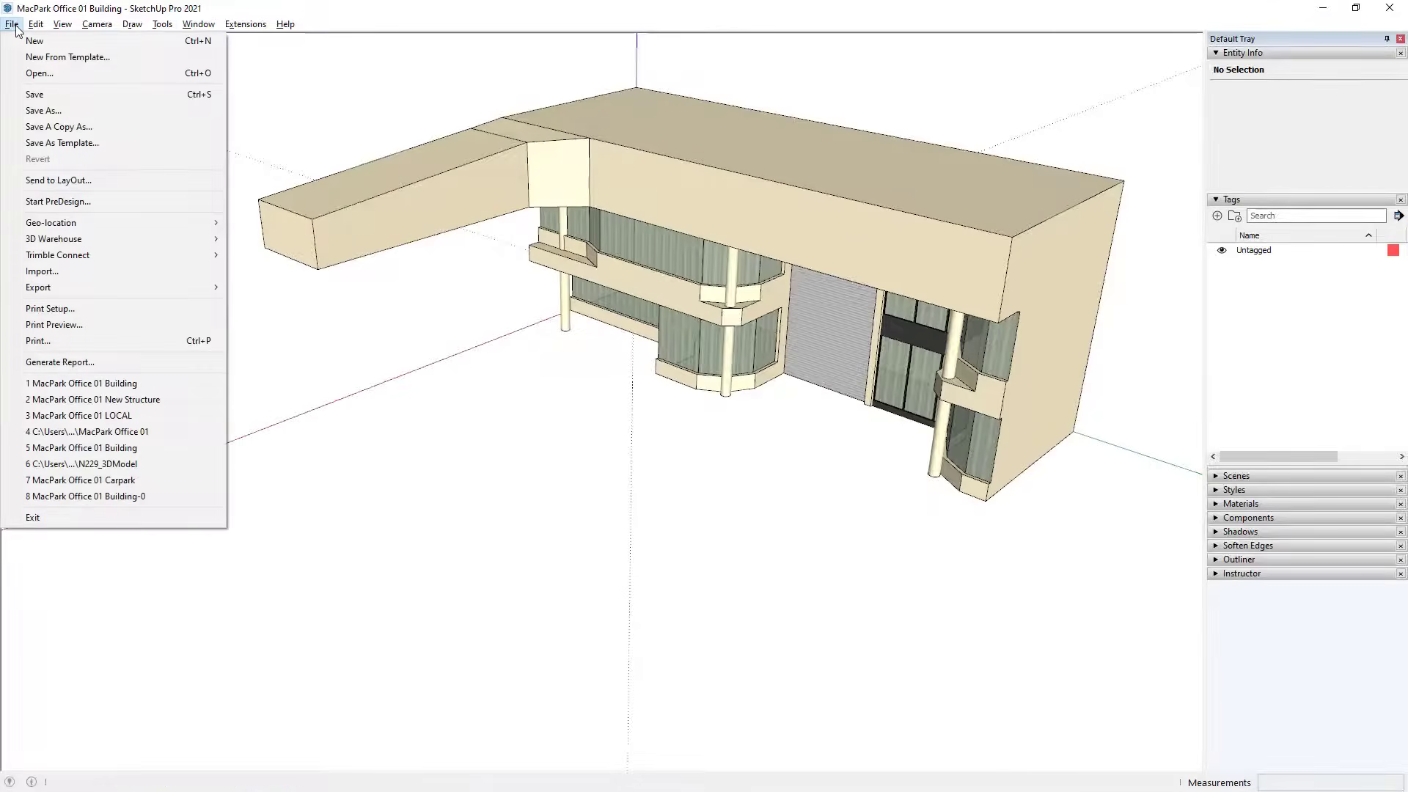
mouse_move(128, 261)
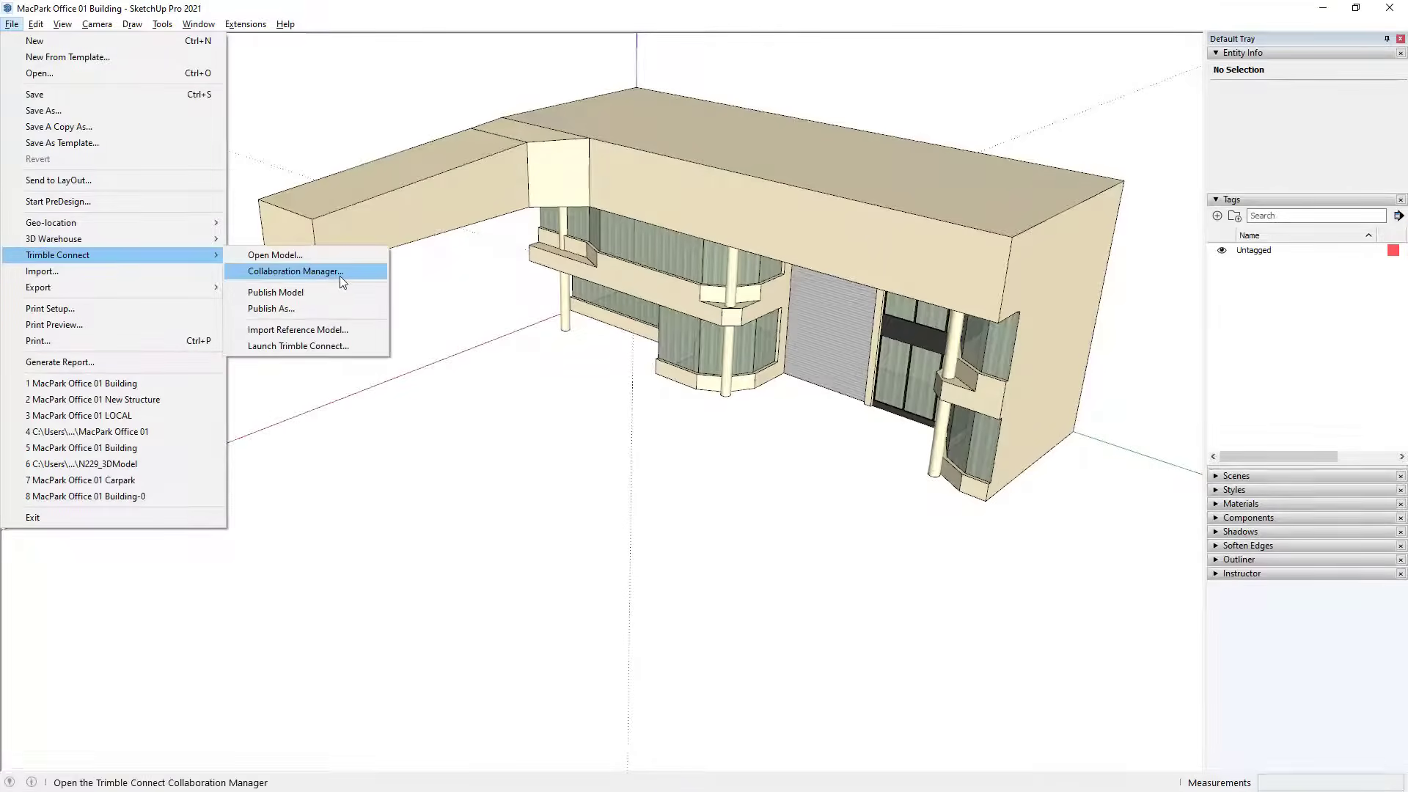
click(350, 330)
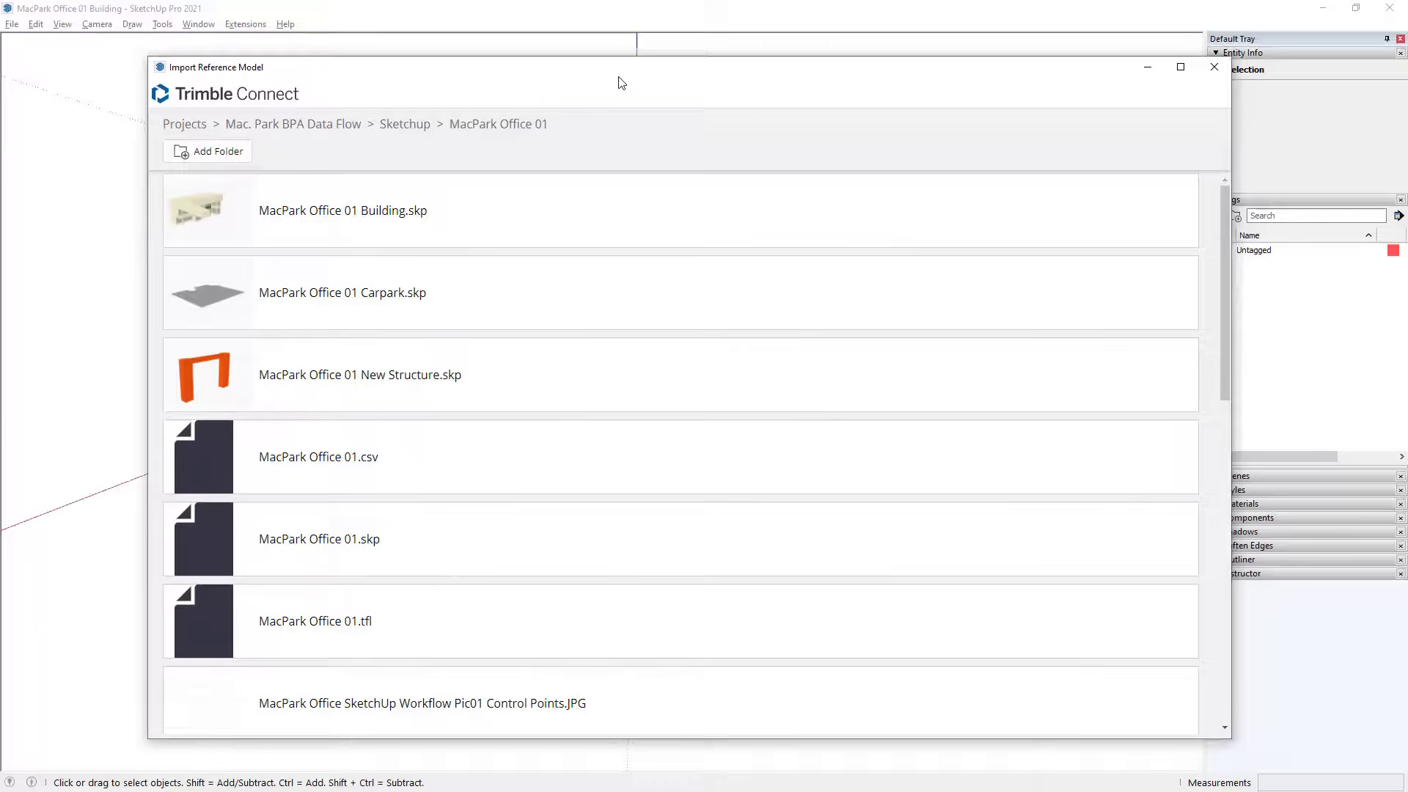
click(408, 293)
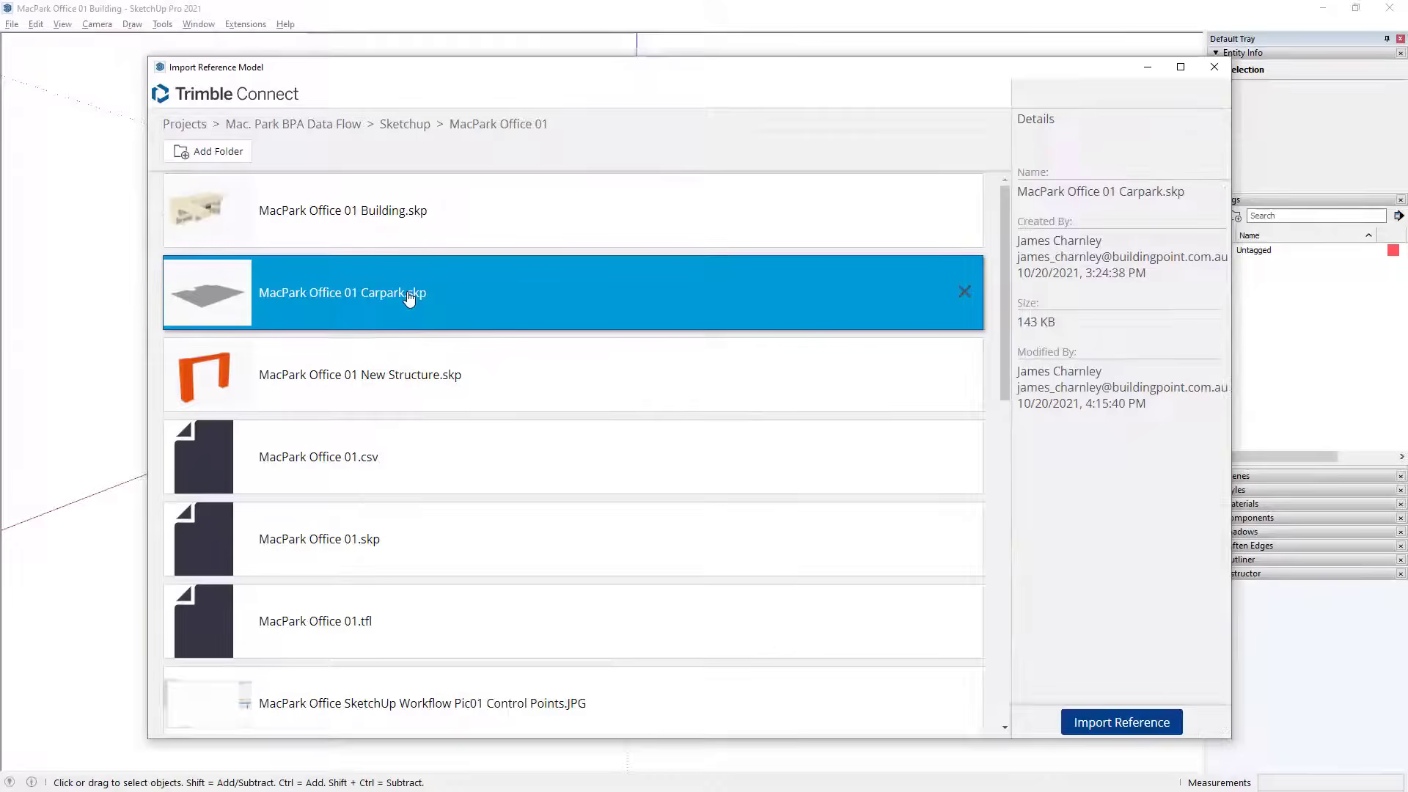
click(1157, 731)
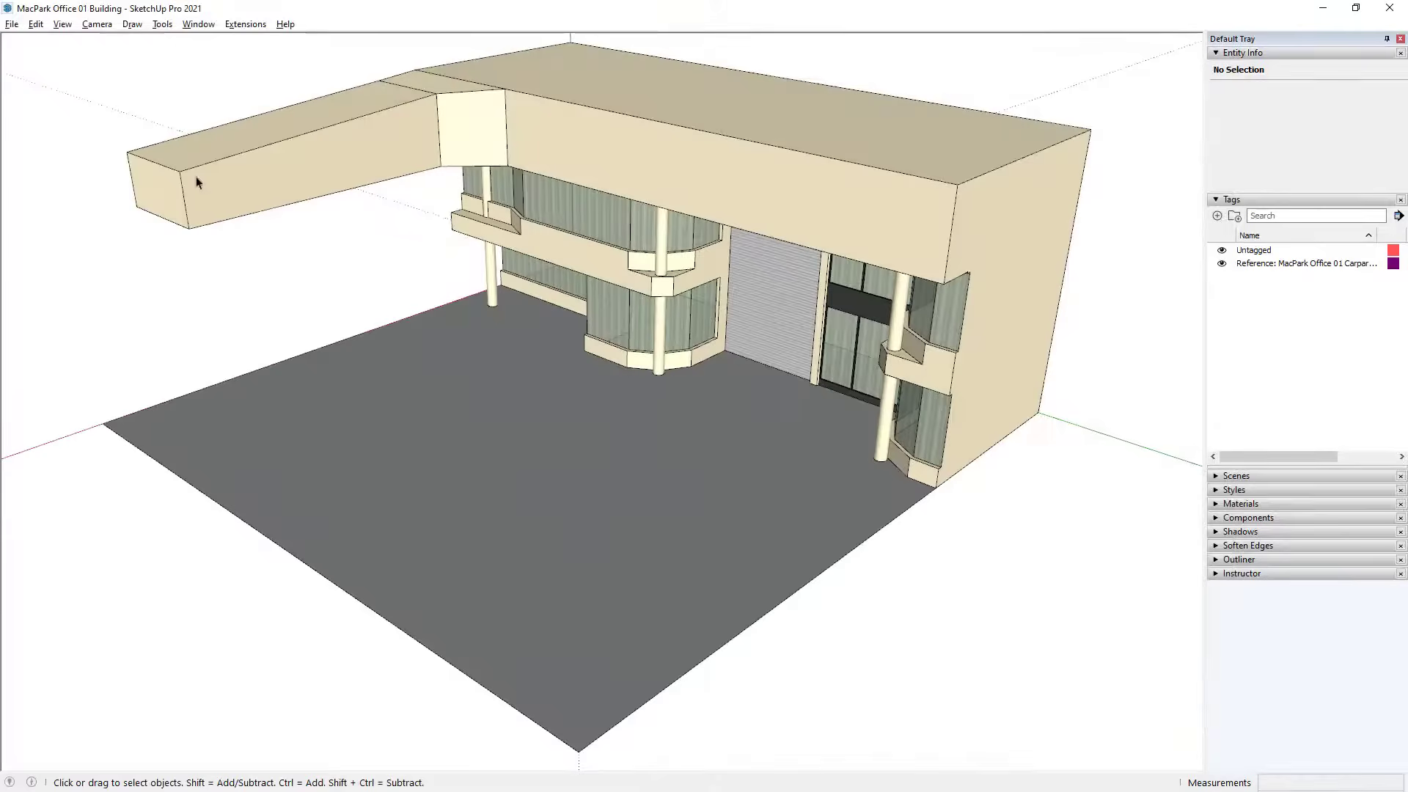
Import MacPark Office 01 New Structure.skp from Trimble Connect into the building model as a reference model
click(11, 23)
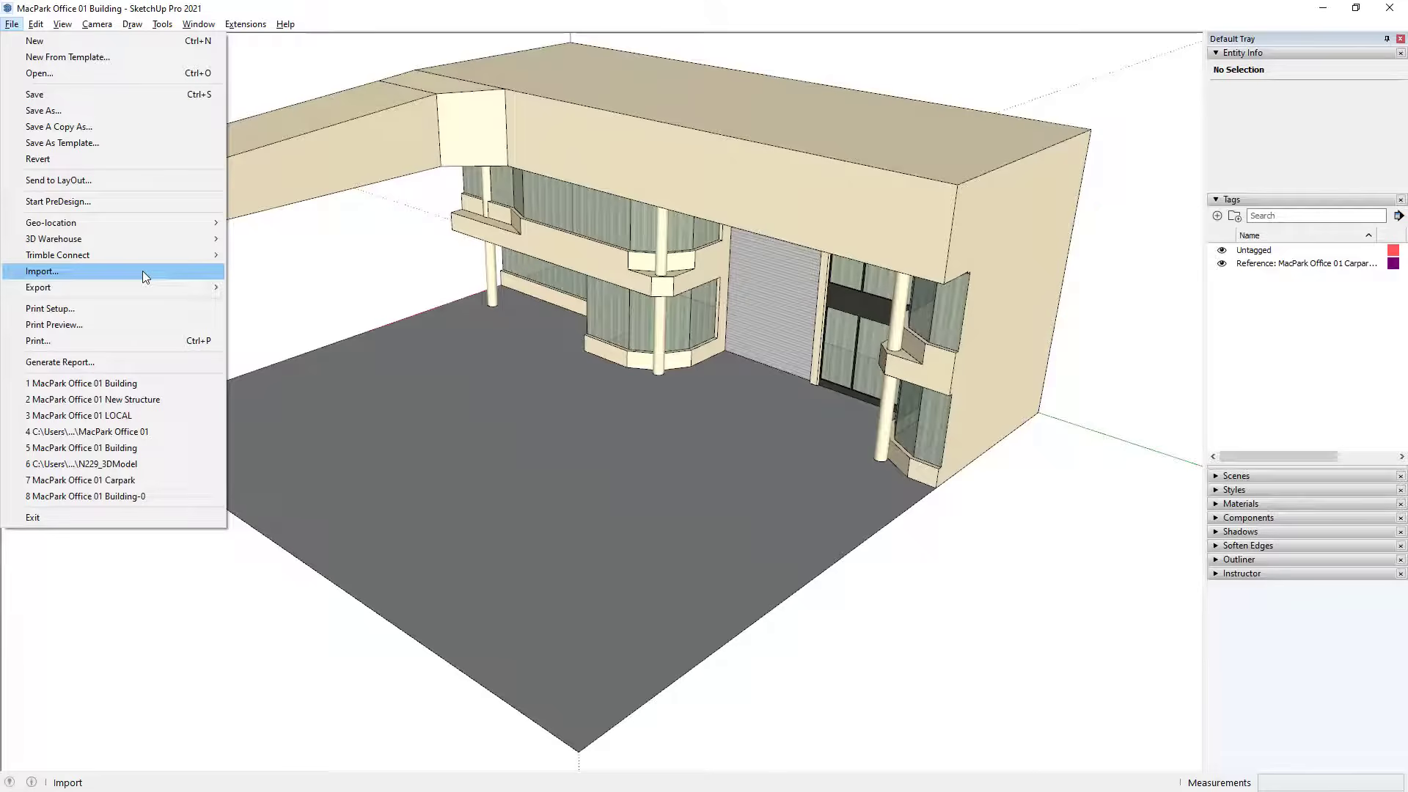
mouse_move(179, 255)
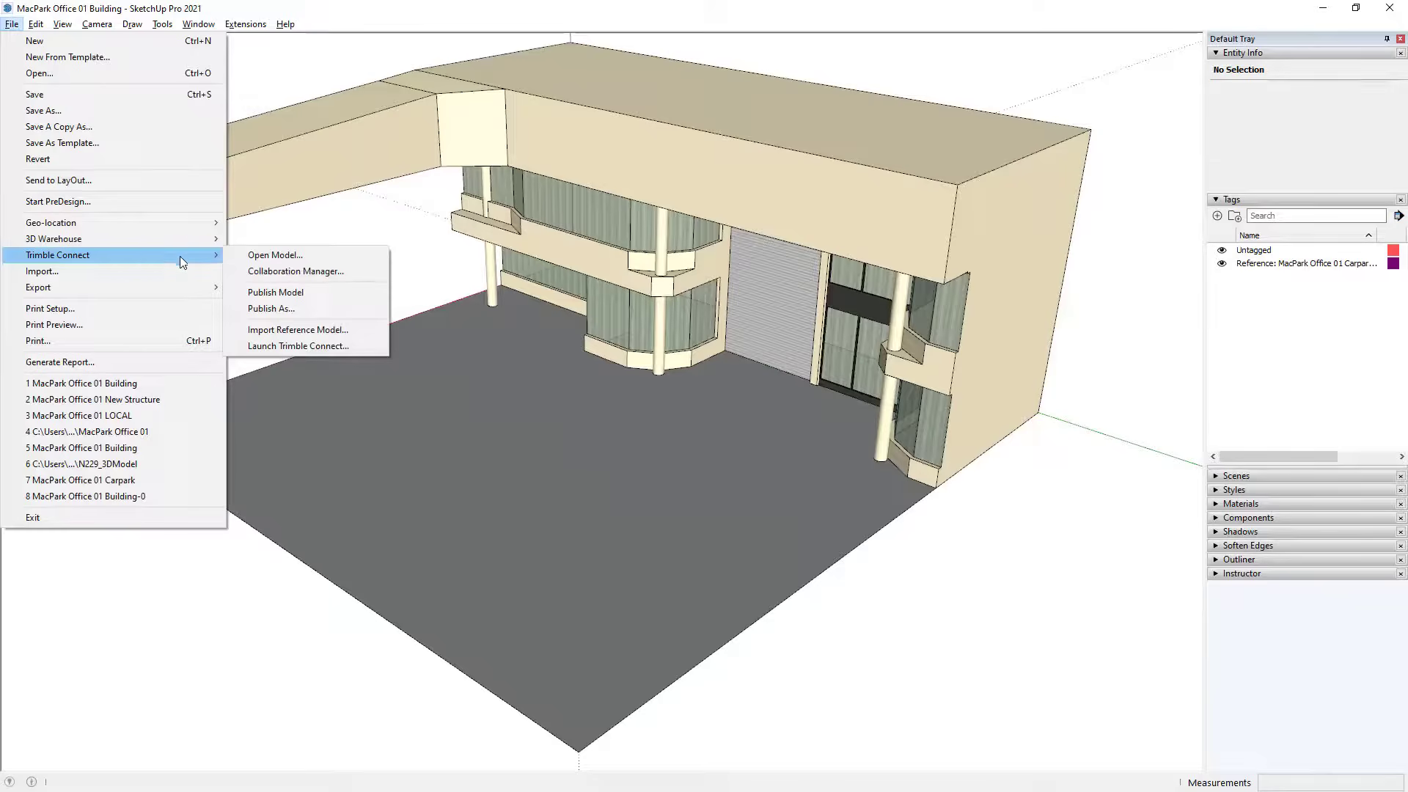
click(312, 329)
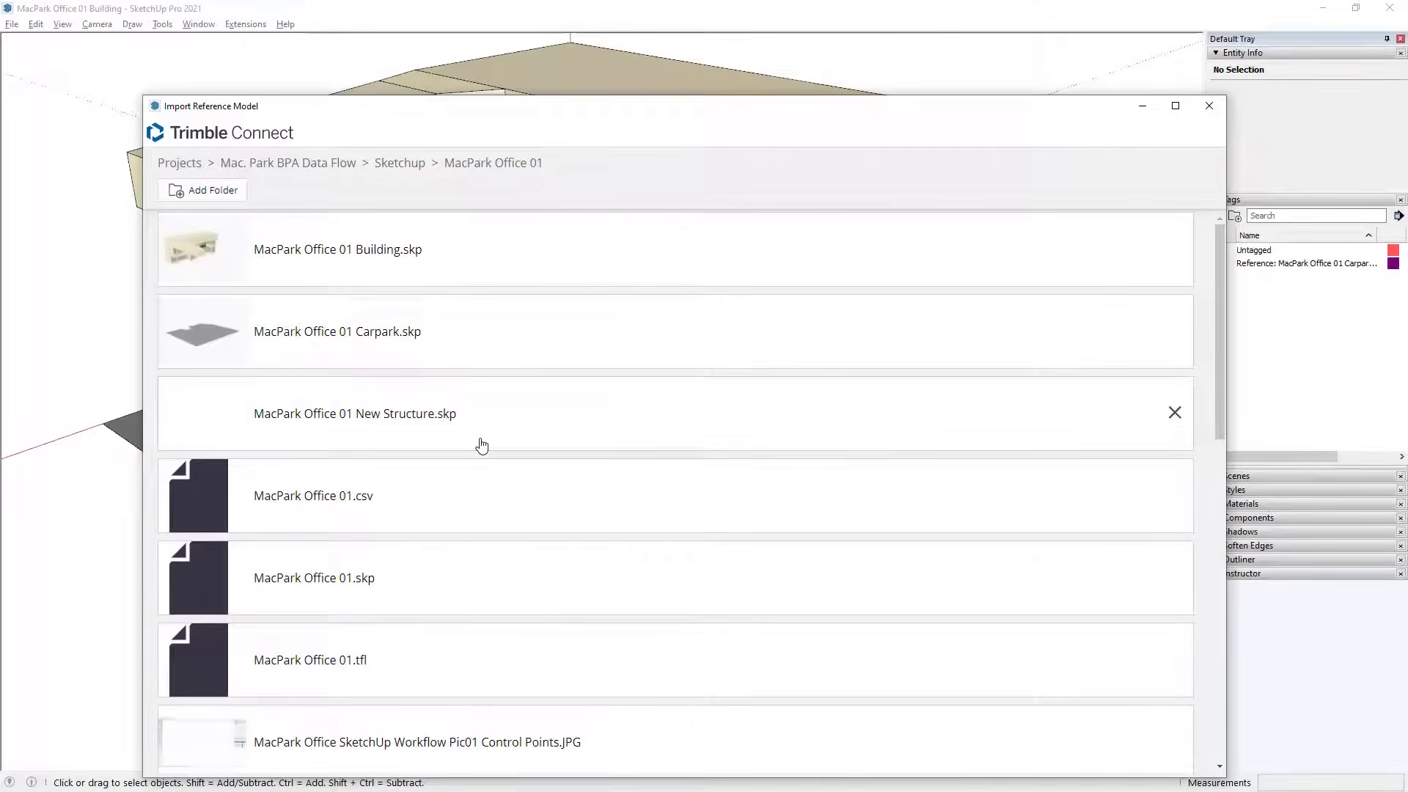
click(470, 416)
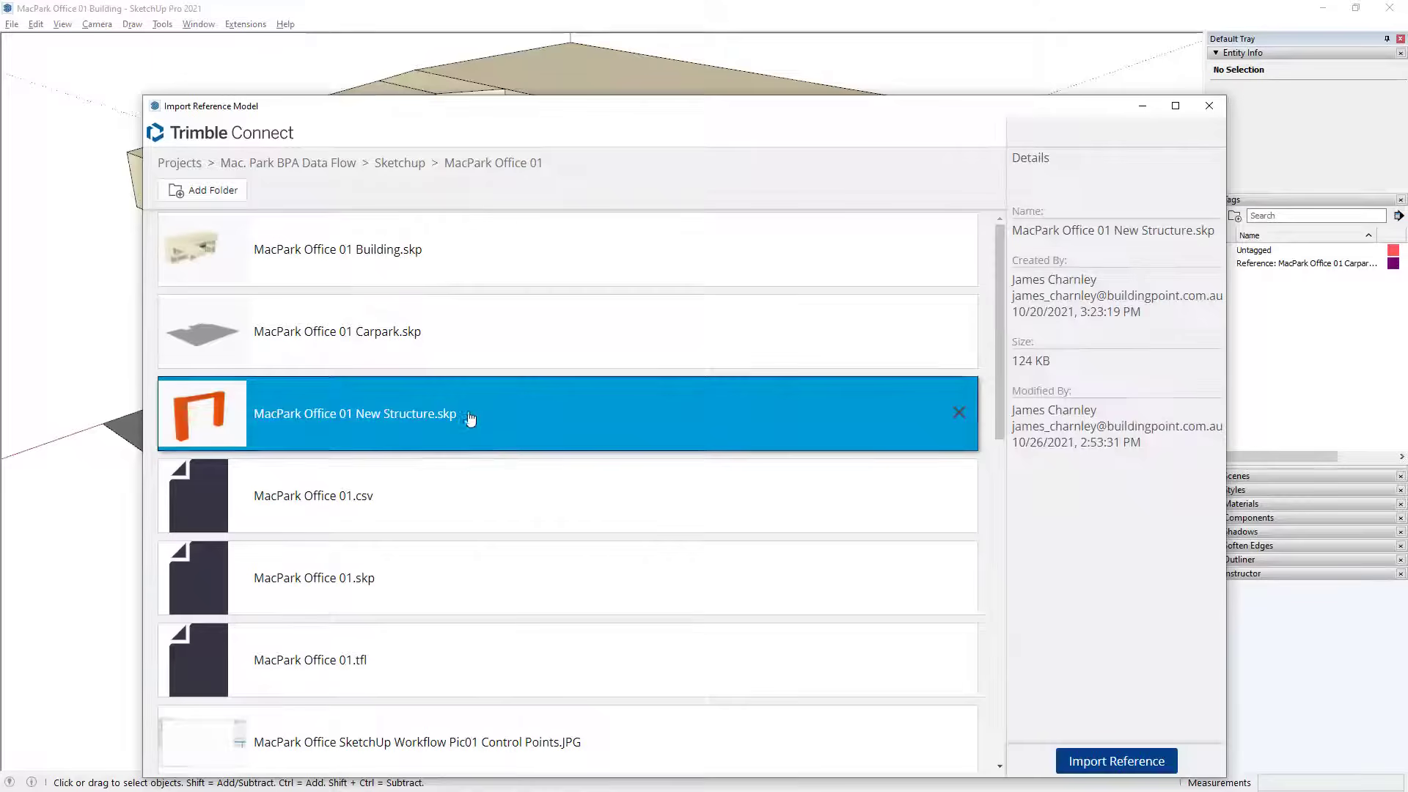
click(1144, 764)
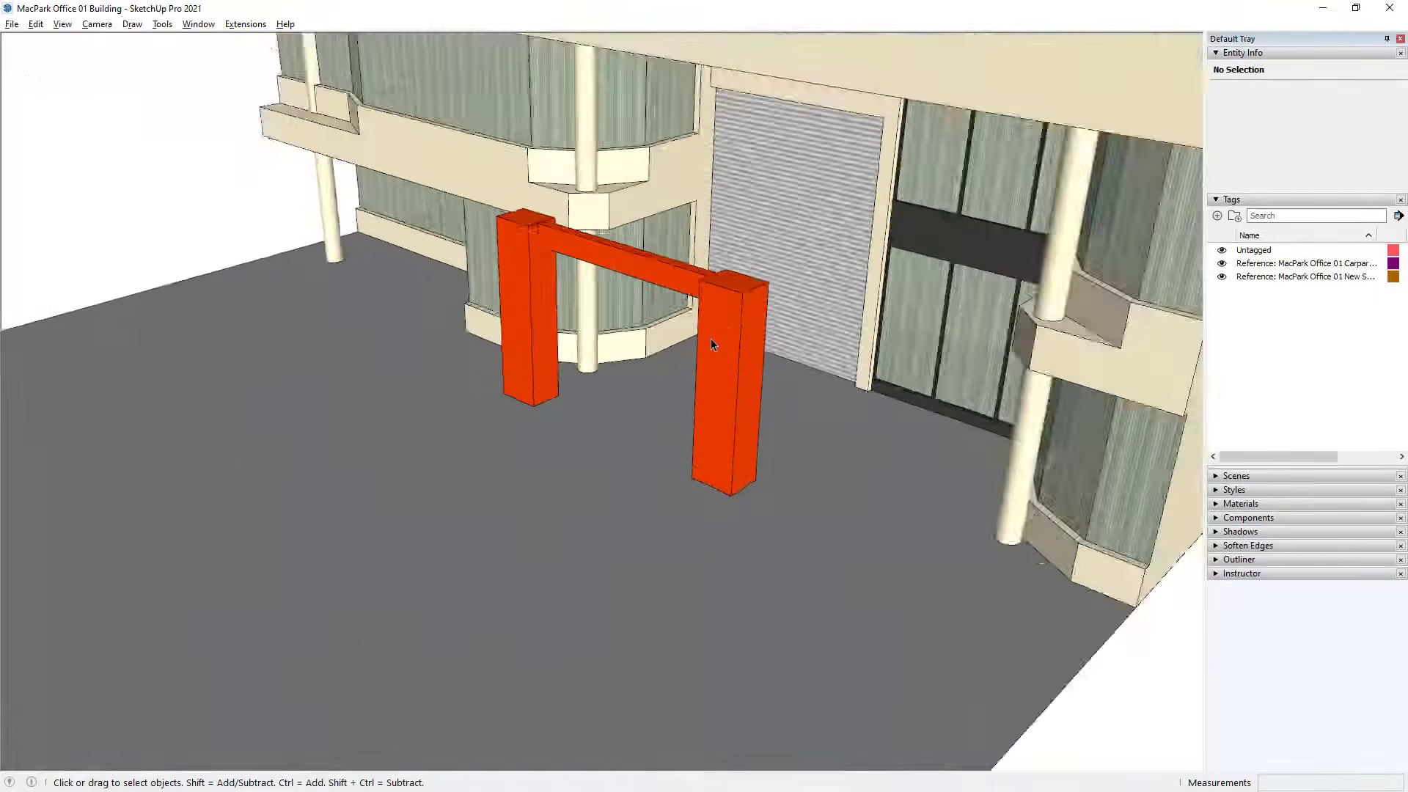
Select the red new structure reference to check it in the building model, and clear the selection
middle_drag(710, 337, 771, 466)
scroll(829, 465, down, 4)
key(space)
scroll(771, 466, up, 8)
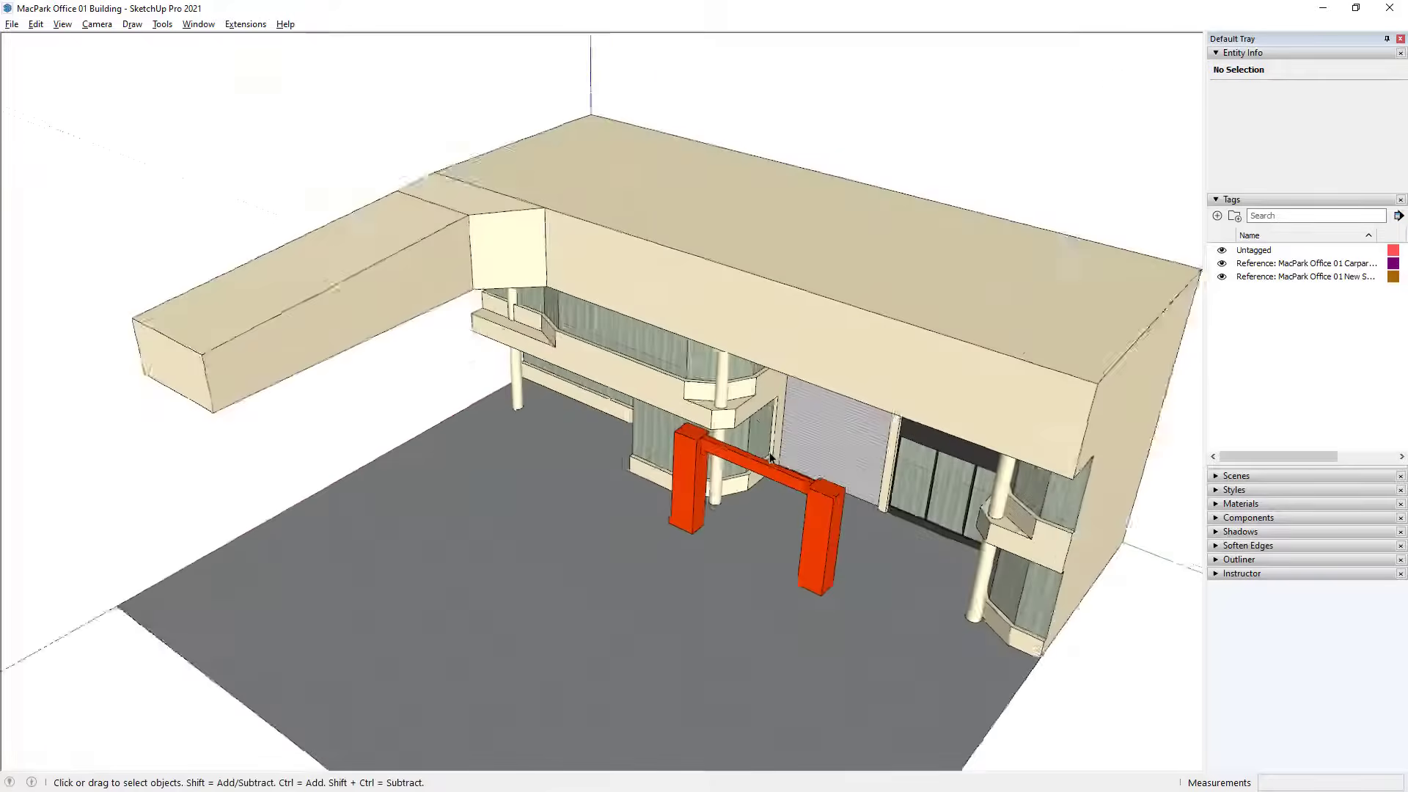
click(661, 518)
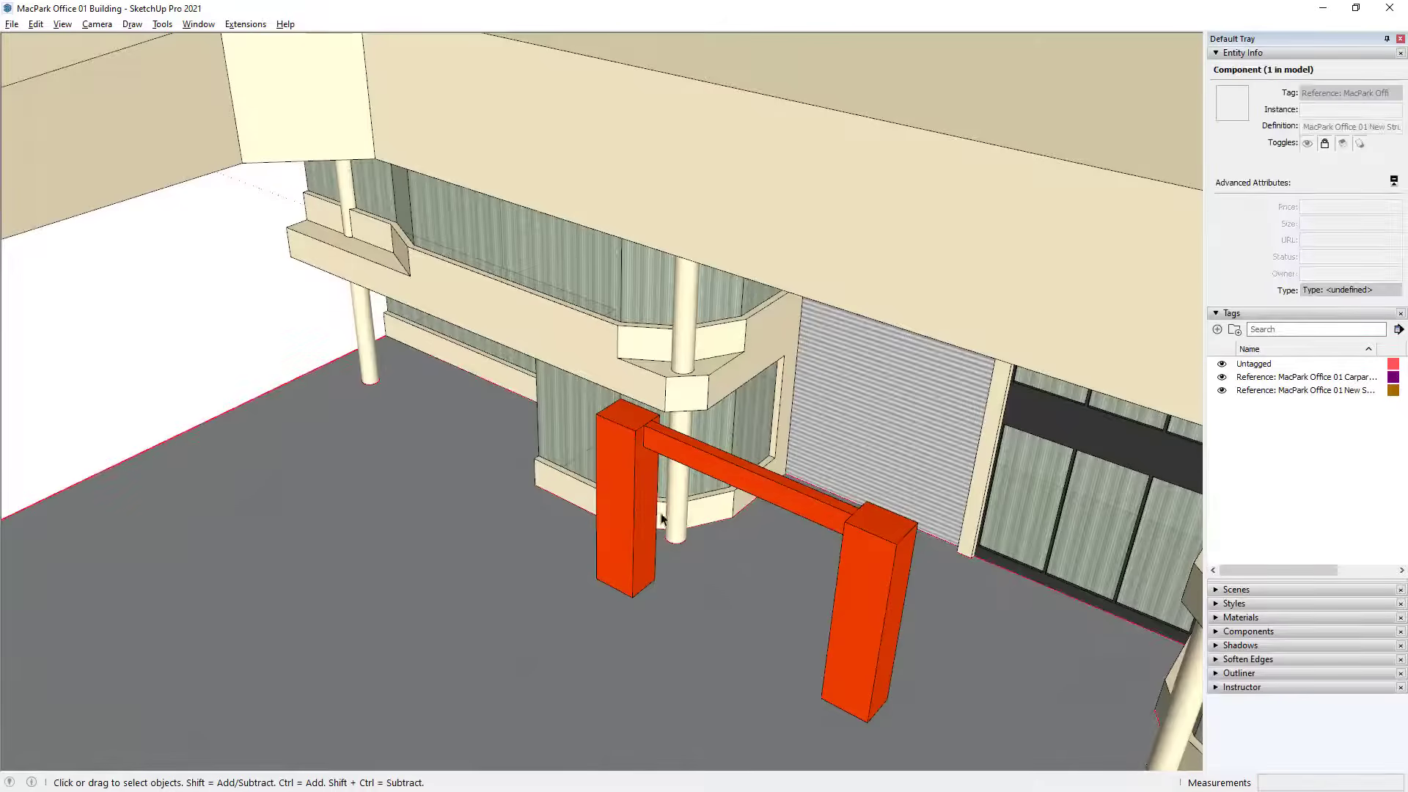
click(283, 355)
middle_drag(690, 450, 638, 481)
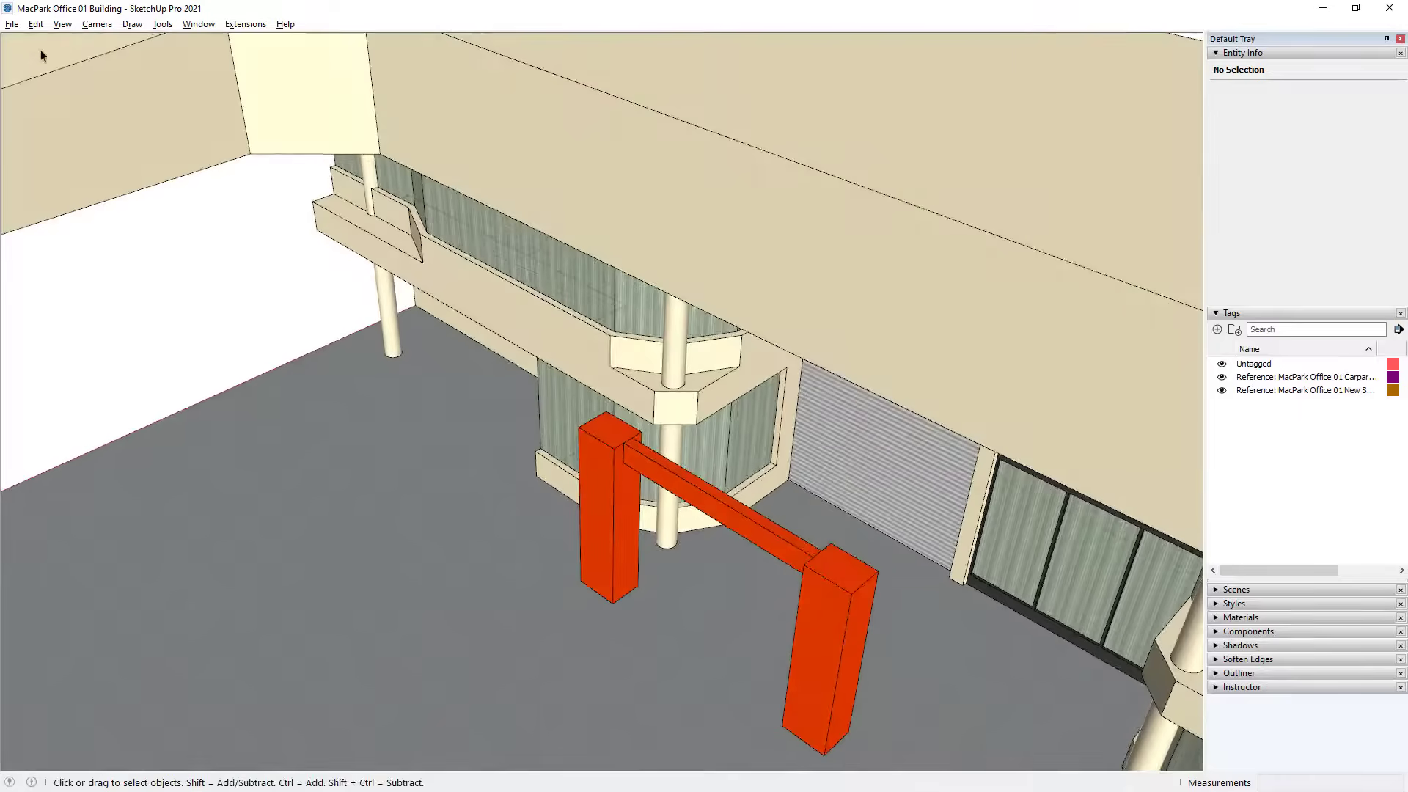
Open the alignment settings of MacPark Office 01 New Structure.skp in the Collaboration Manager's reference list, and put the manager away
click(13, 25)
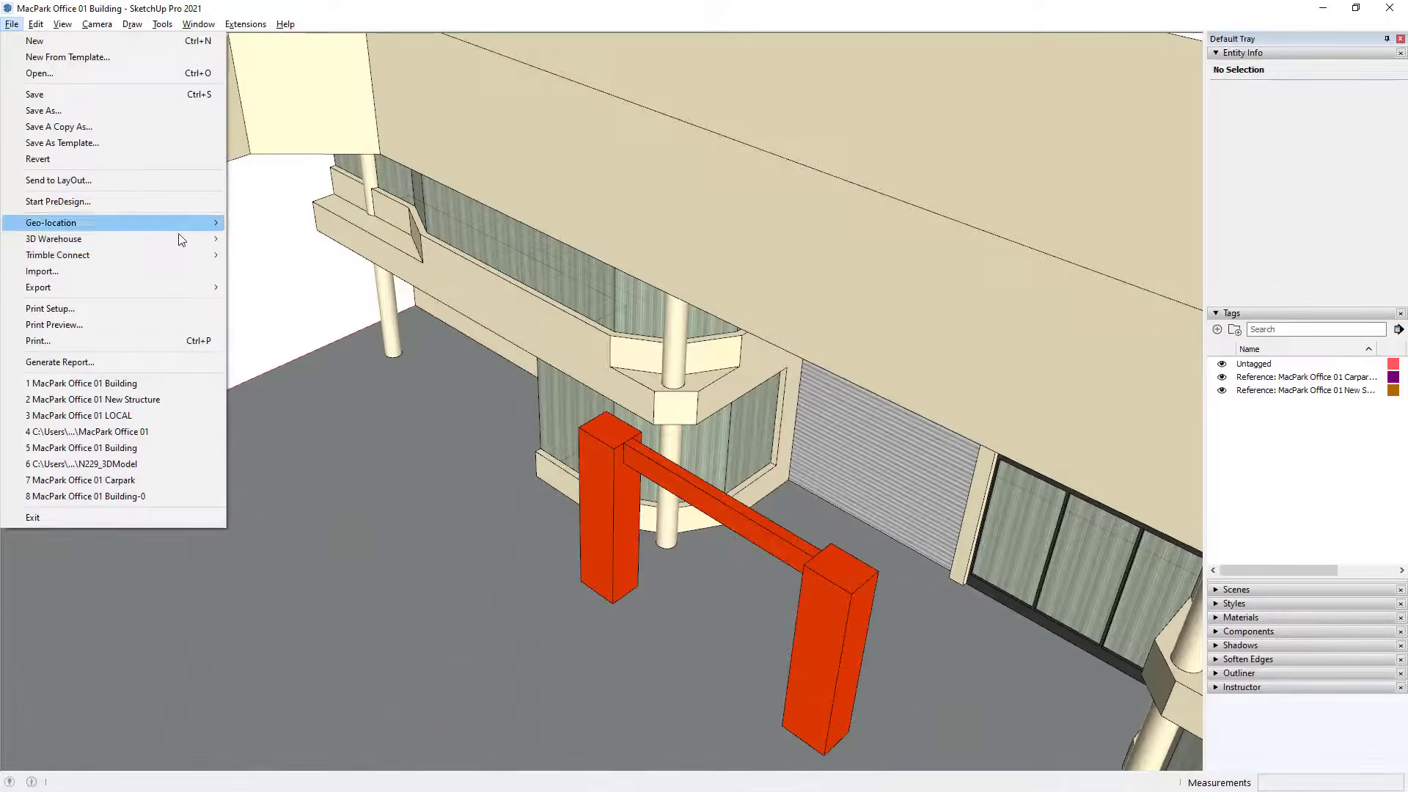
mouse_move(177, 252)
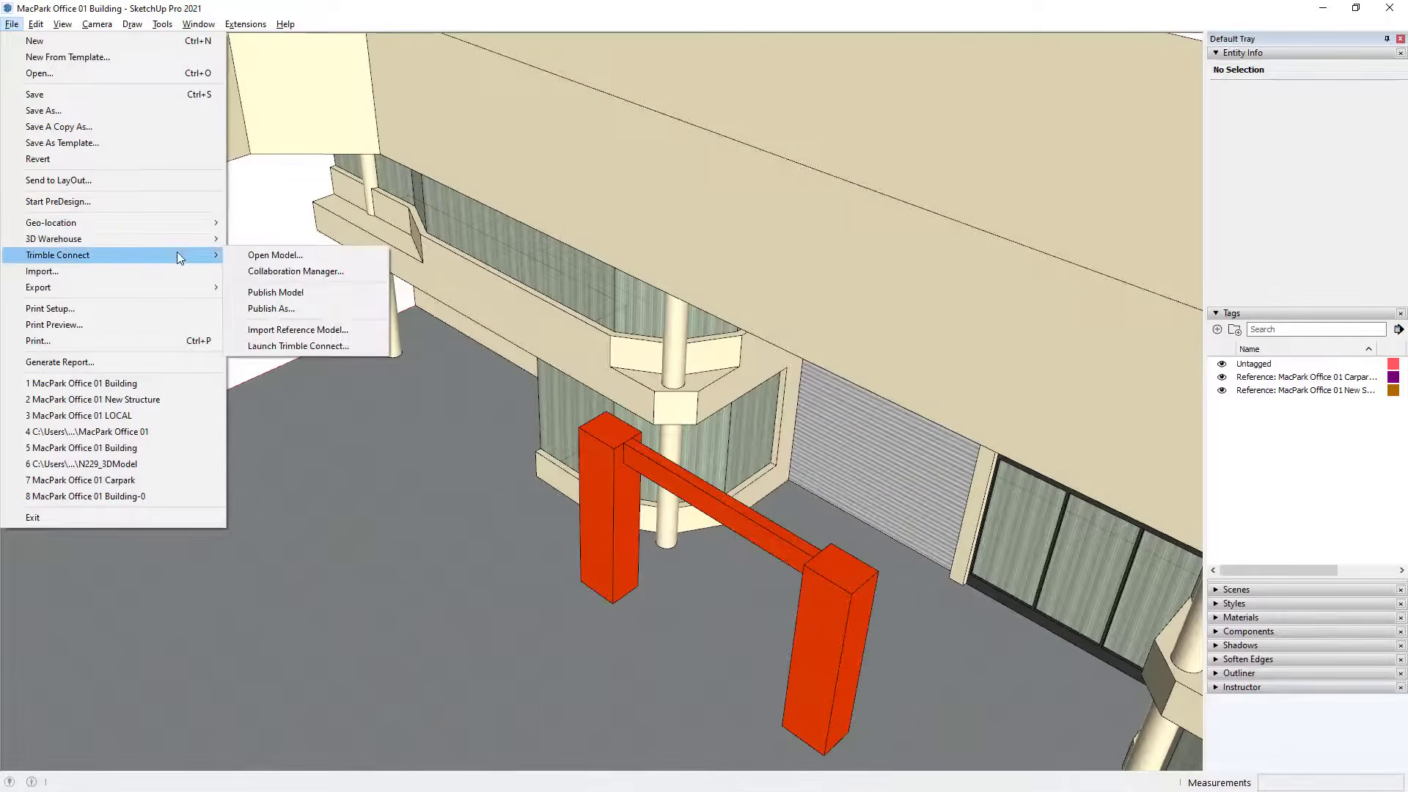
click(343, 271)
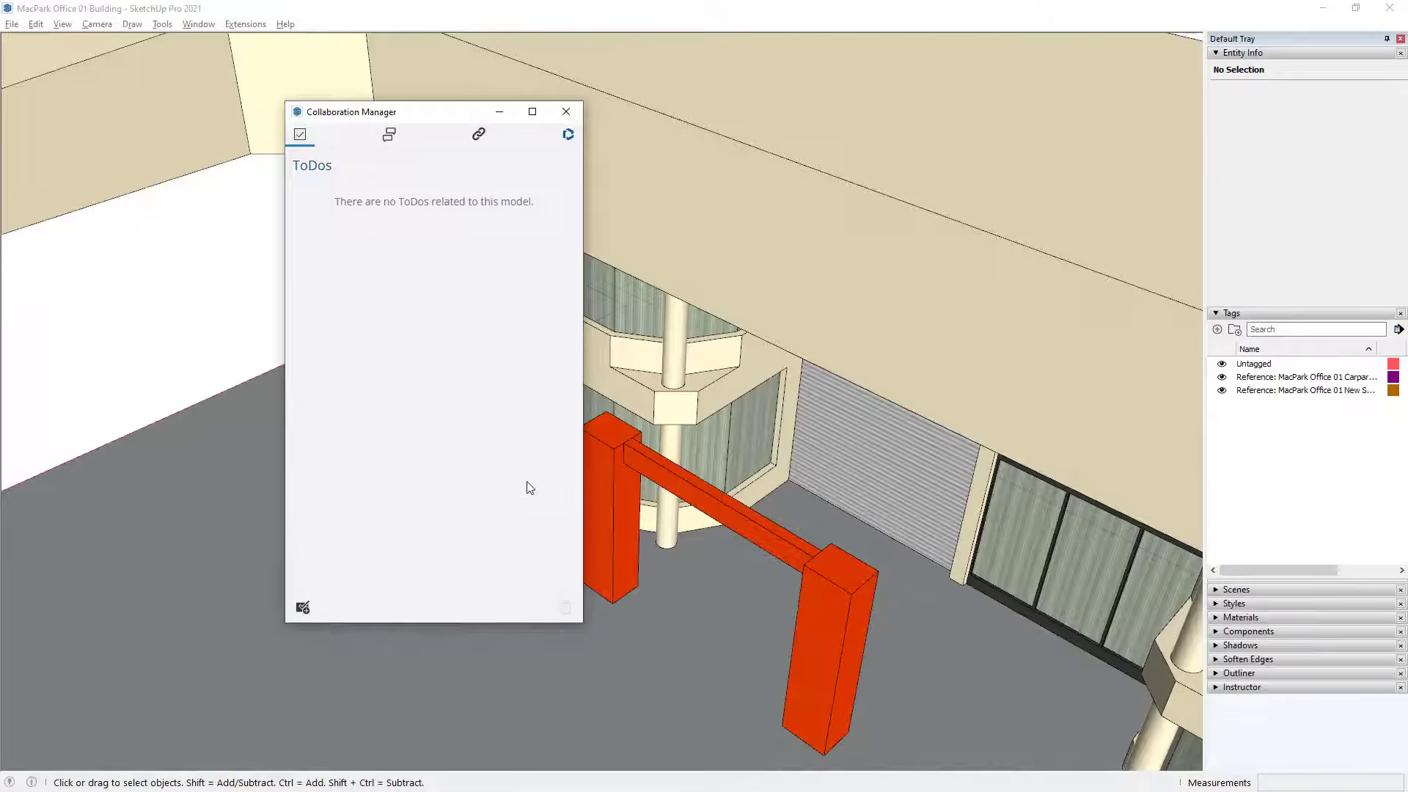
click(479, 135)
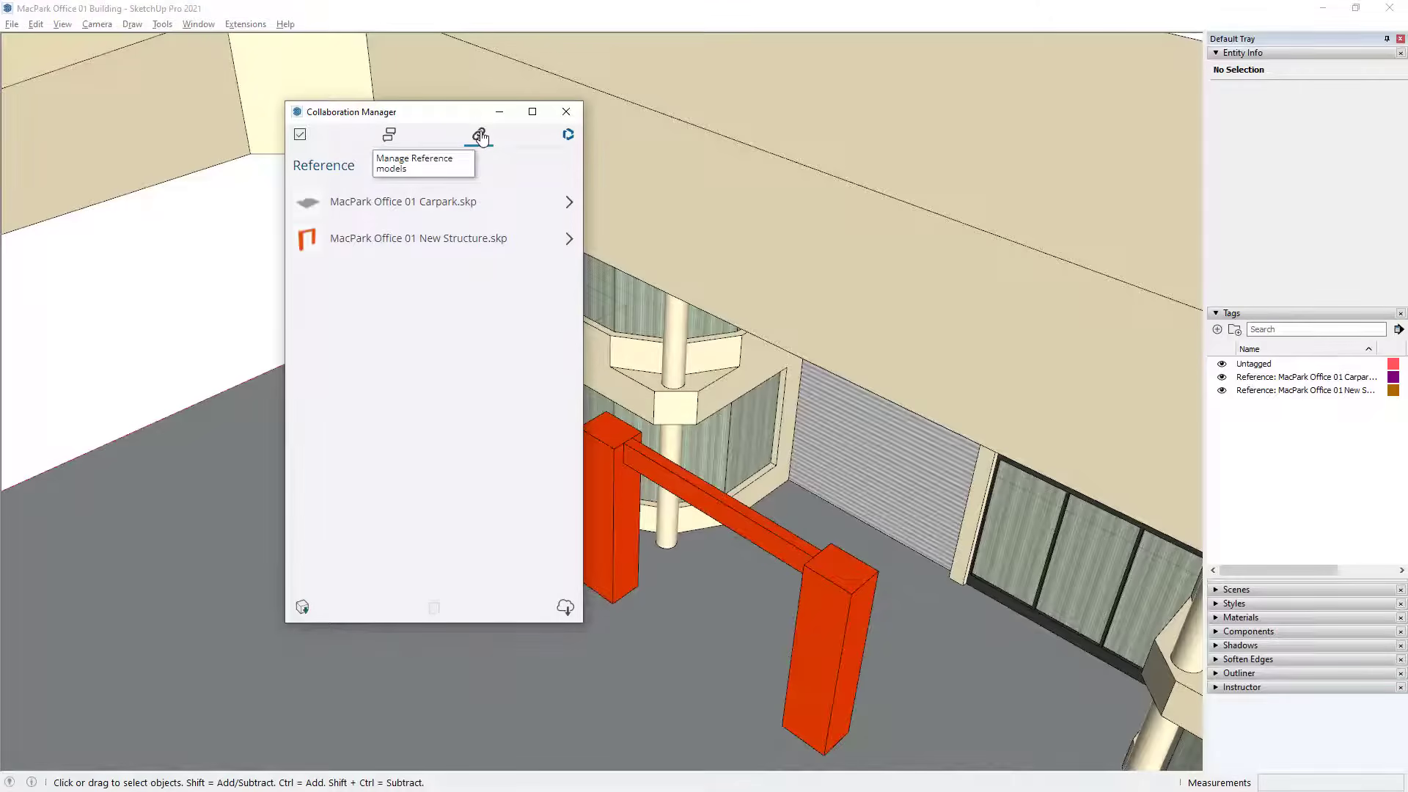
click(569, 240)
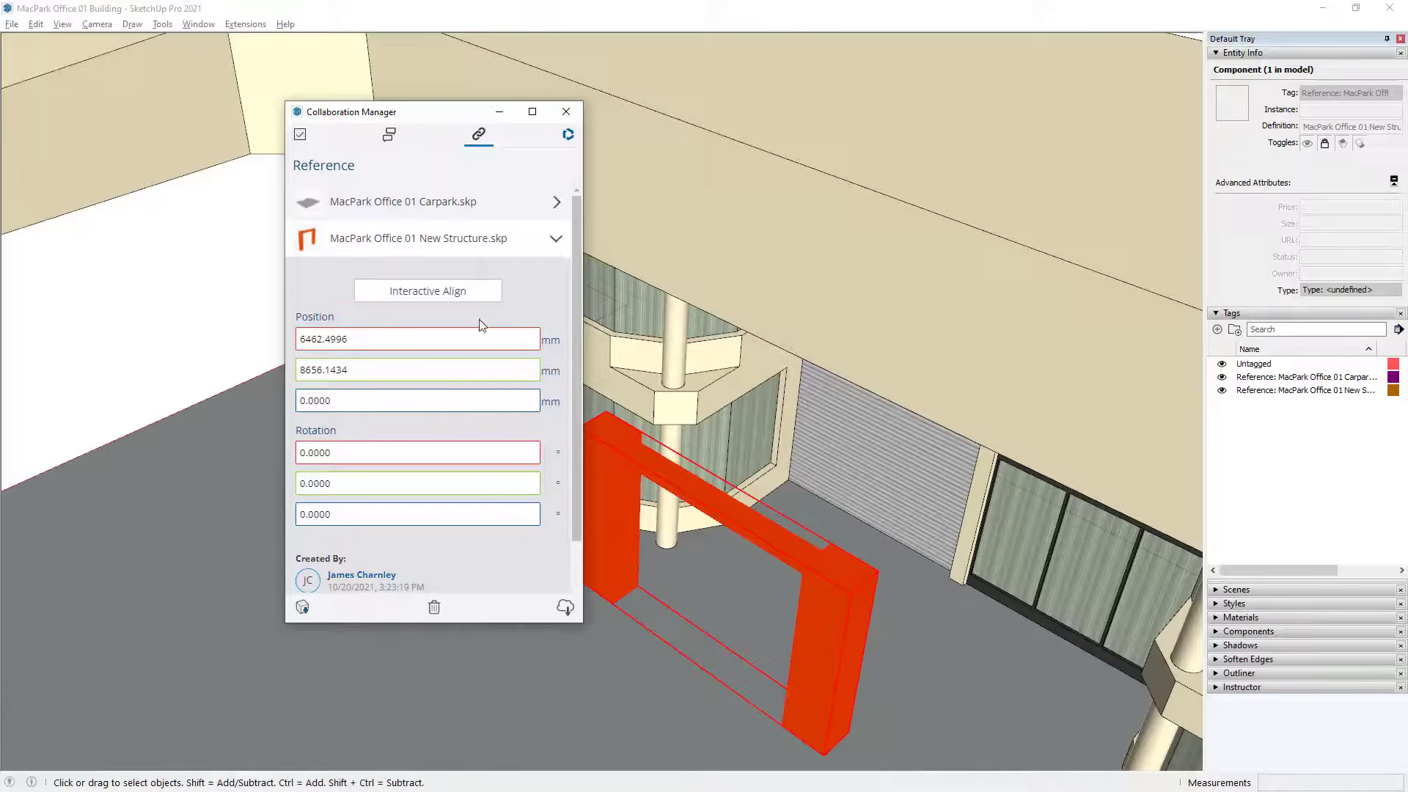
click(449, 294)
click(503, 114)
Select the building group and the red structure reference in turn to check how each is placed
click(653, 131)
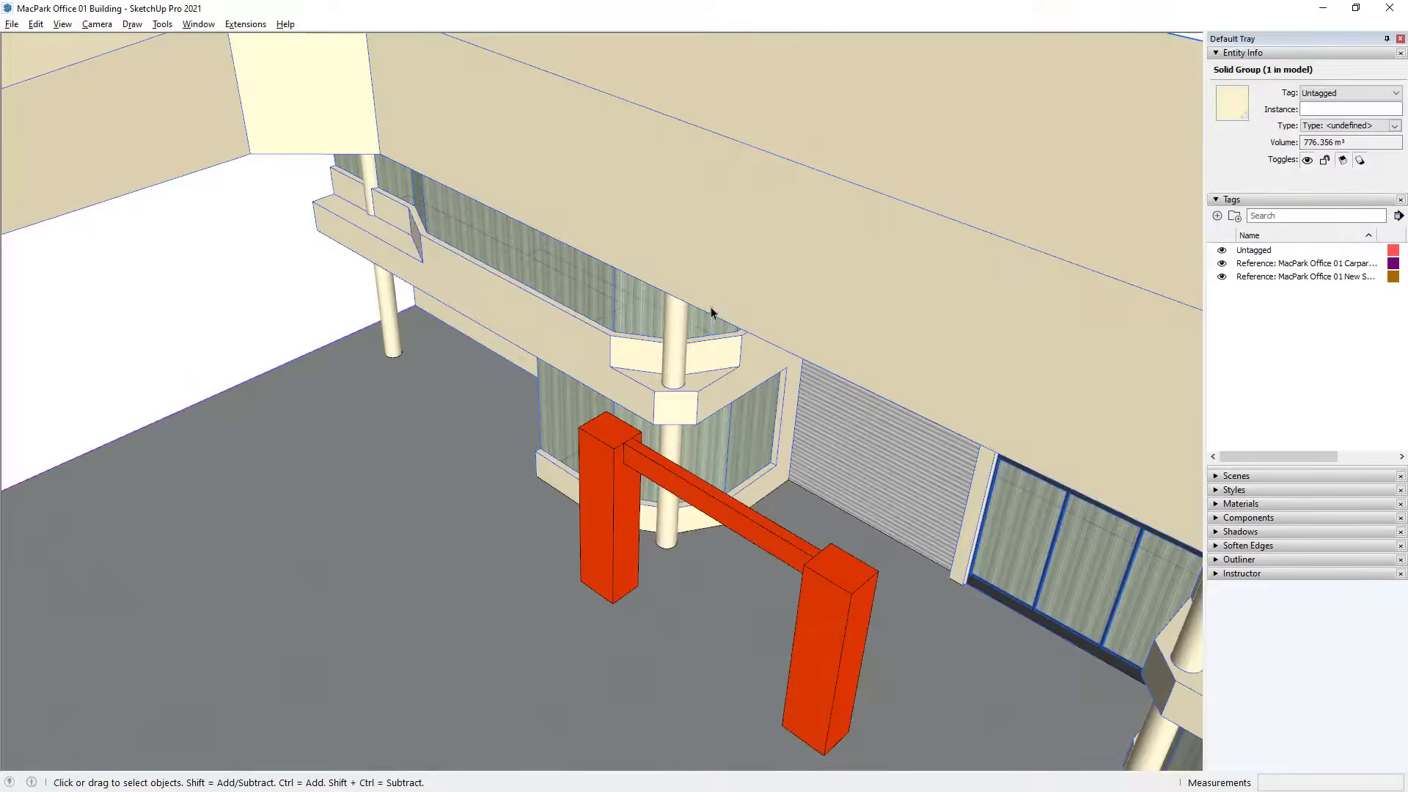
middle_drag(710, 311, 772, 378)
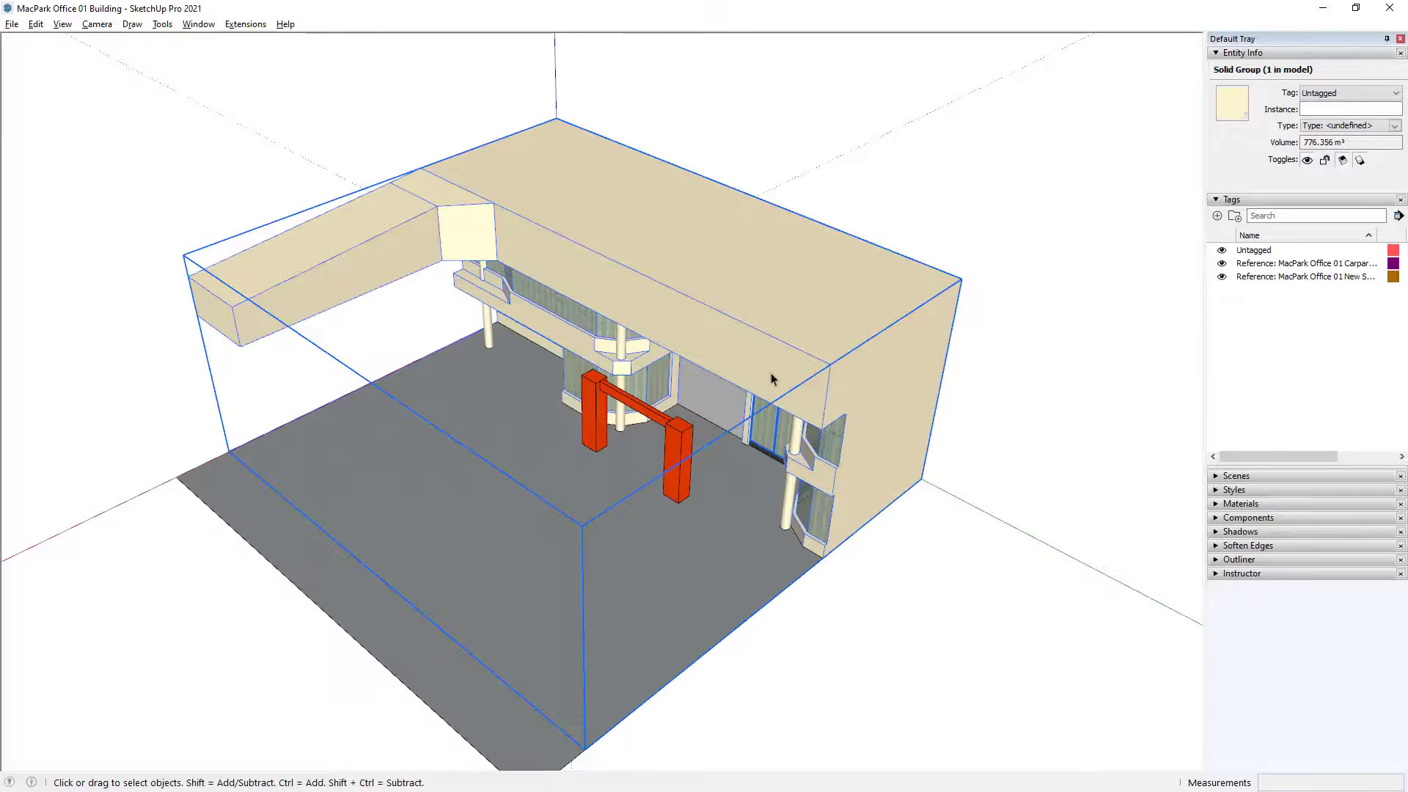
scroll(595, 392, up, 3)
click(595, 393)
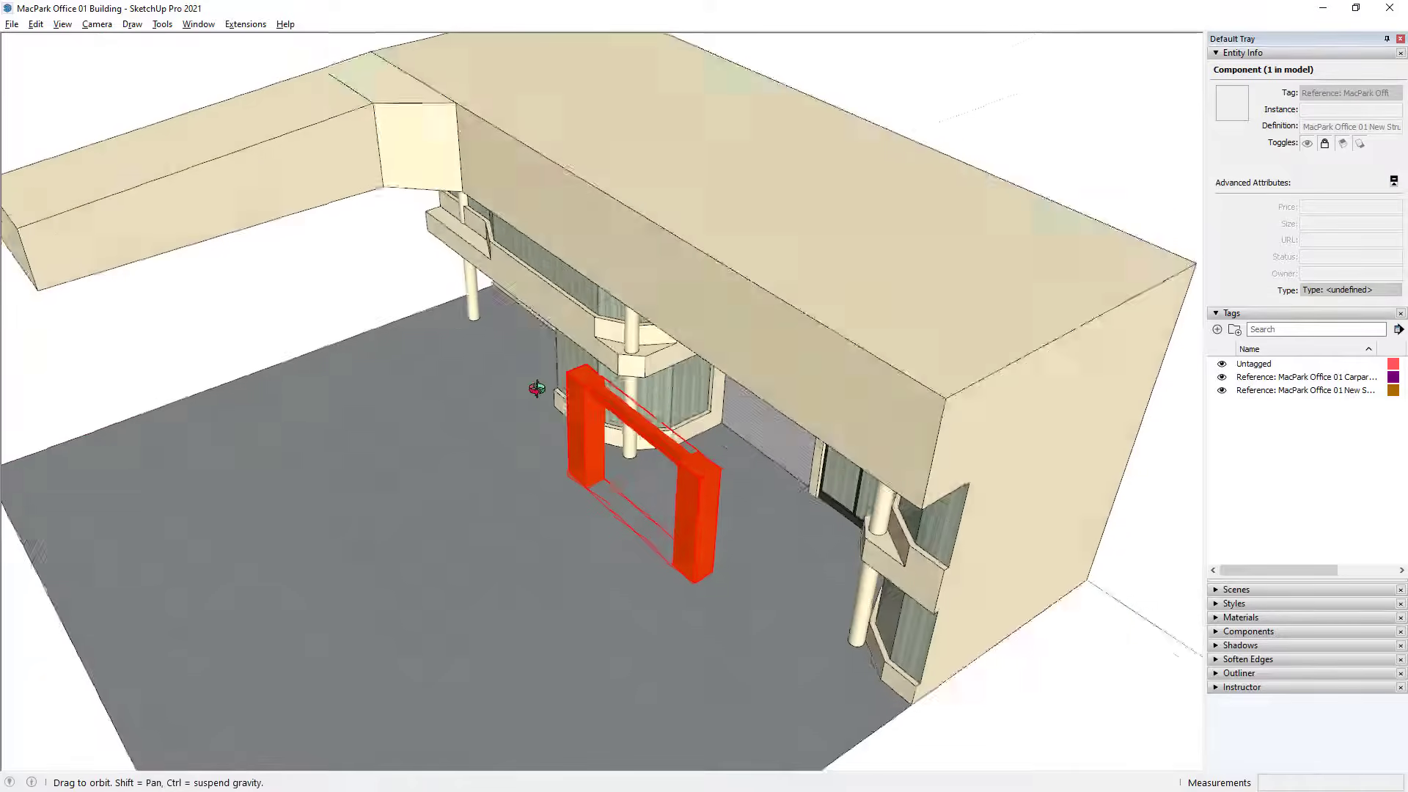
middle_drag(618, 410, 606, 398)
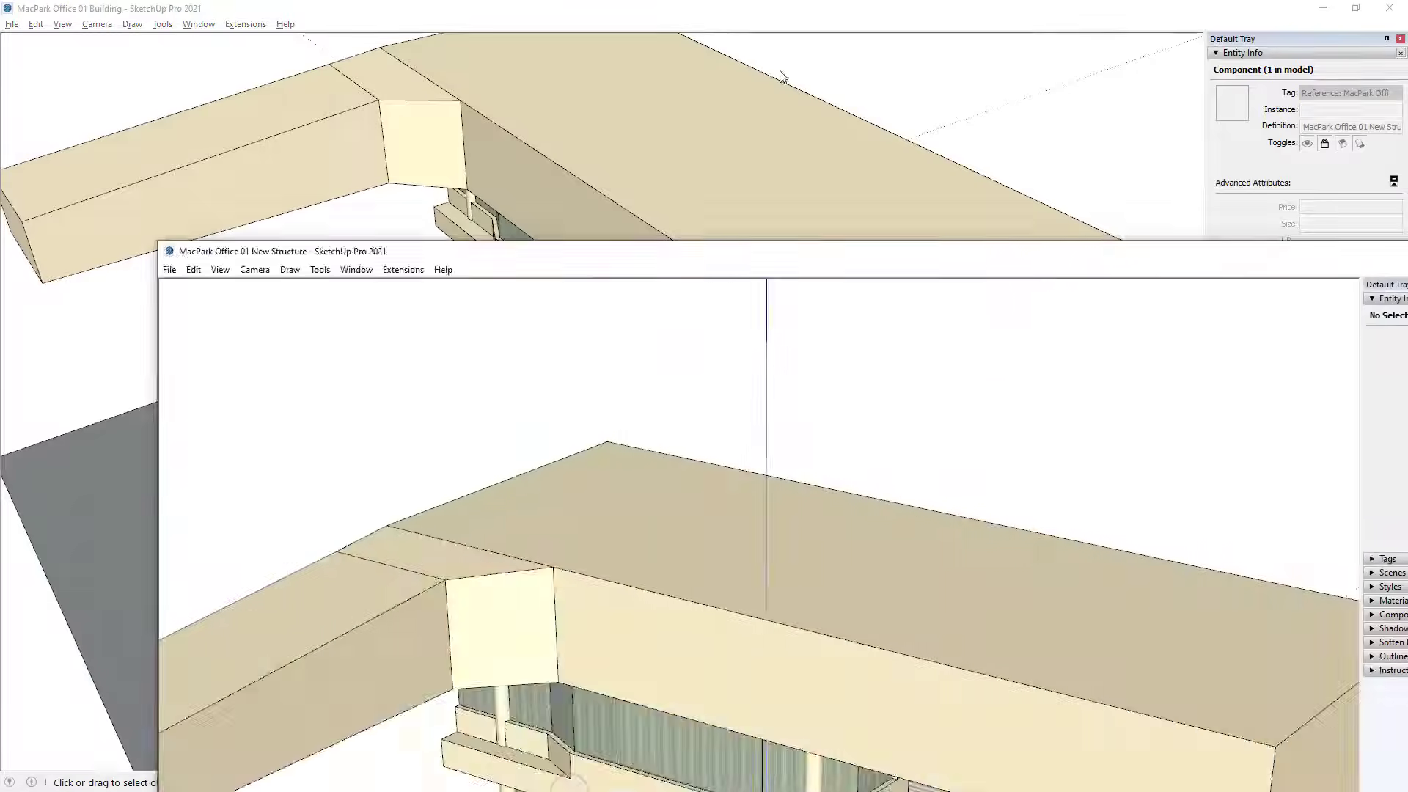
Bring up the MacPark Office 01 New Structure model and select the carpark reference around the red frame
drag(807, 260, 742, 6)
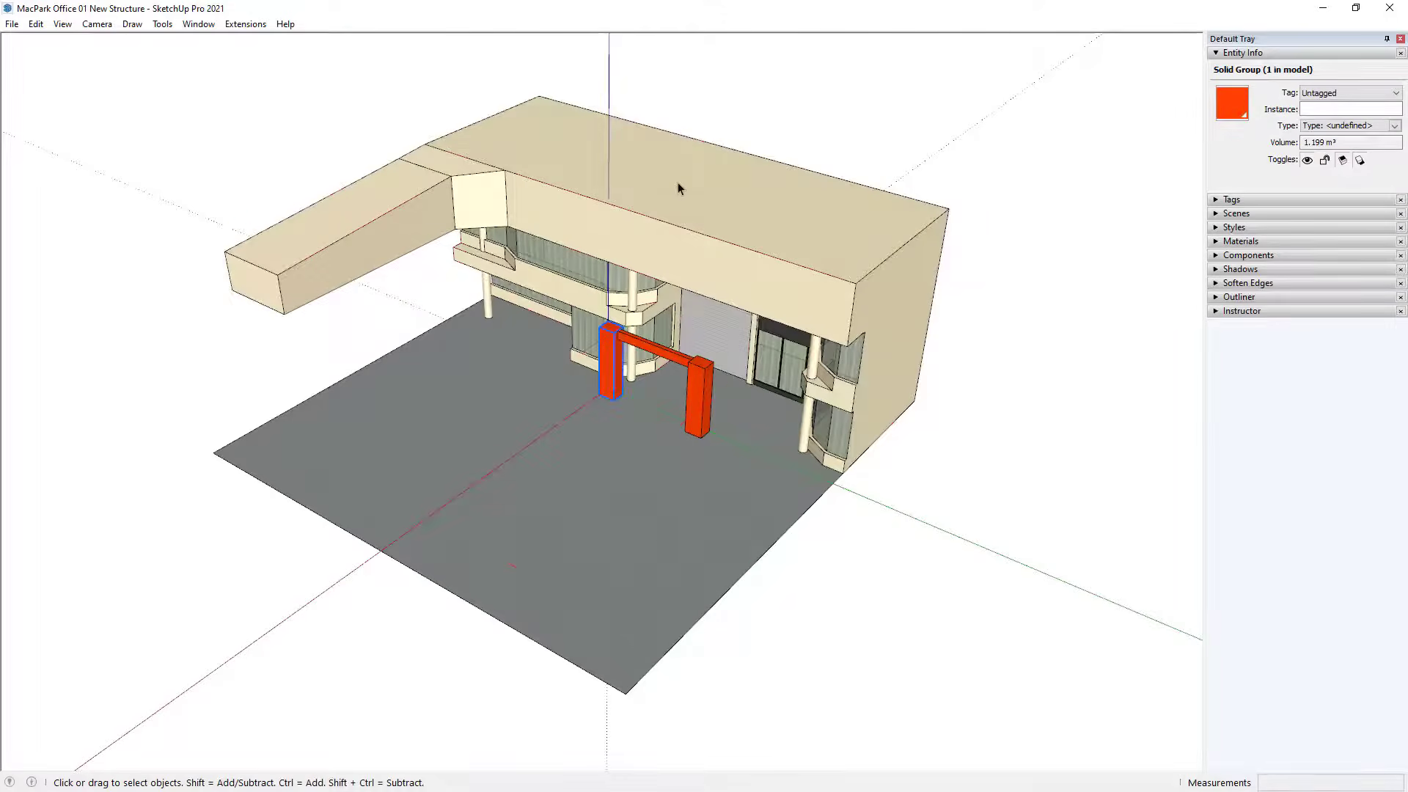
click(550, 553)
scroll(644, 308, up, 10)
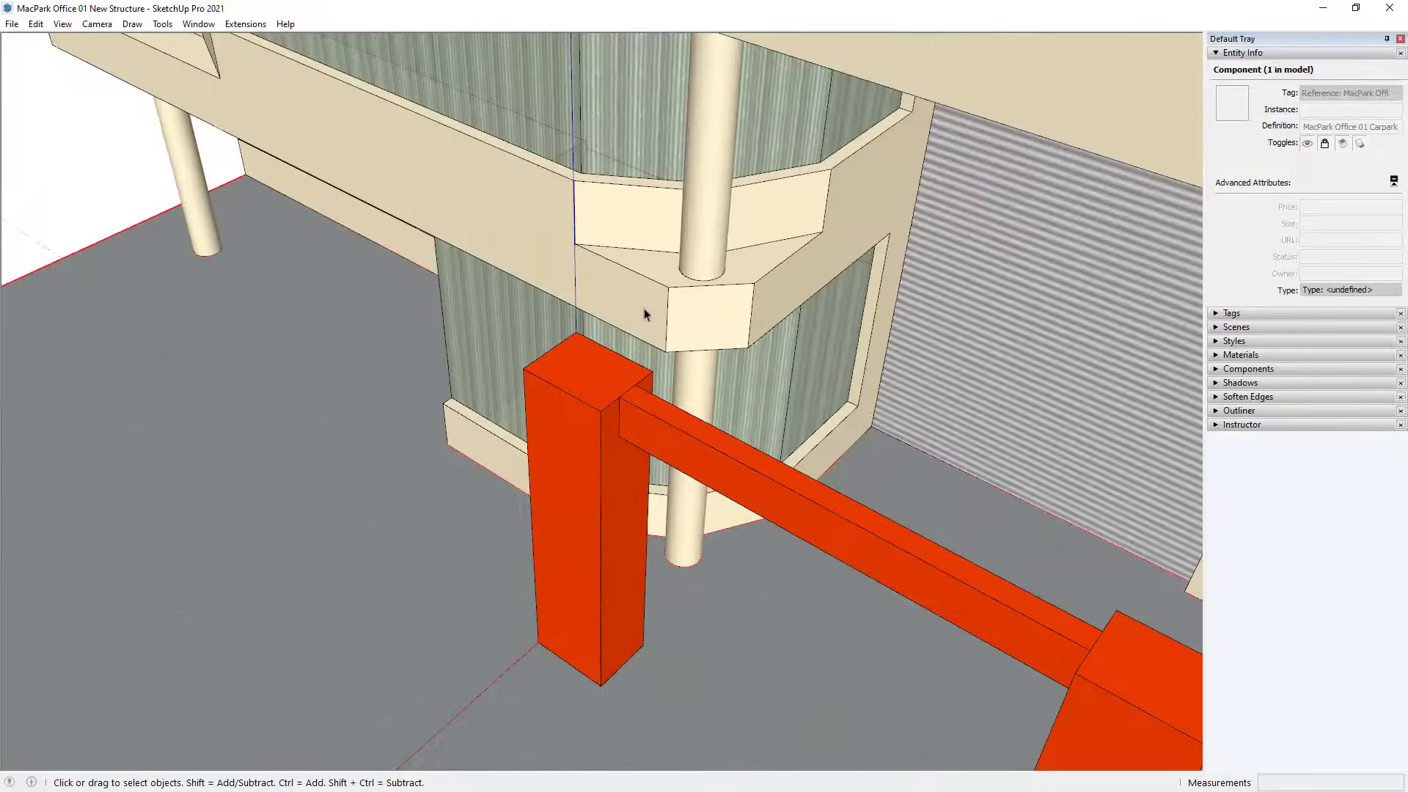
shift+middle_drag(644, 308, 611, 373)
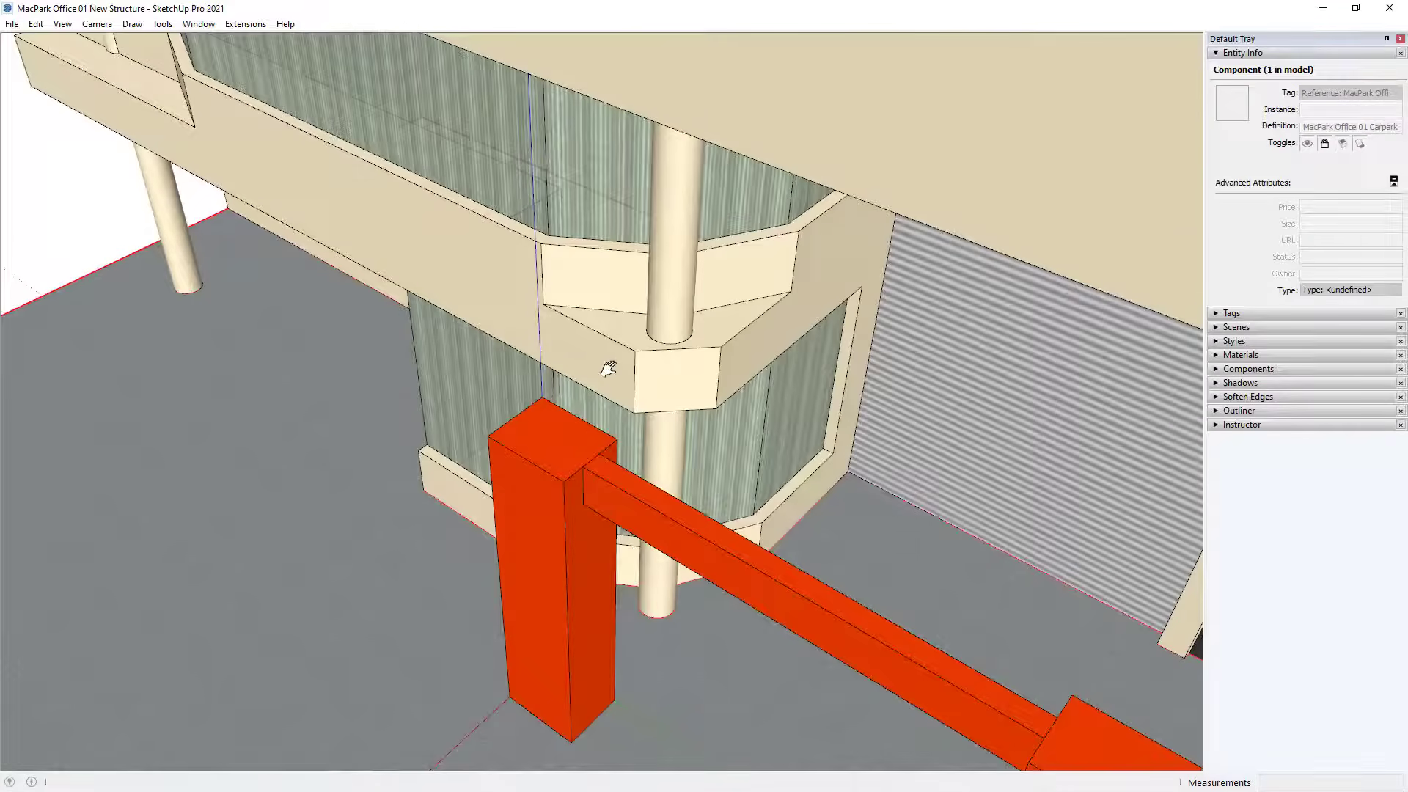
Draw a rectangle about 707 by 291 mm from the red post's top corner to the balcony edge and extrude it into a short beam
key(r)
click(542, 396)
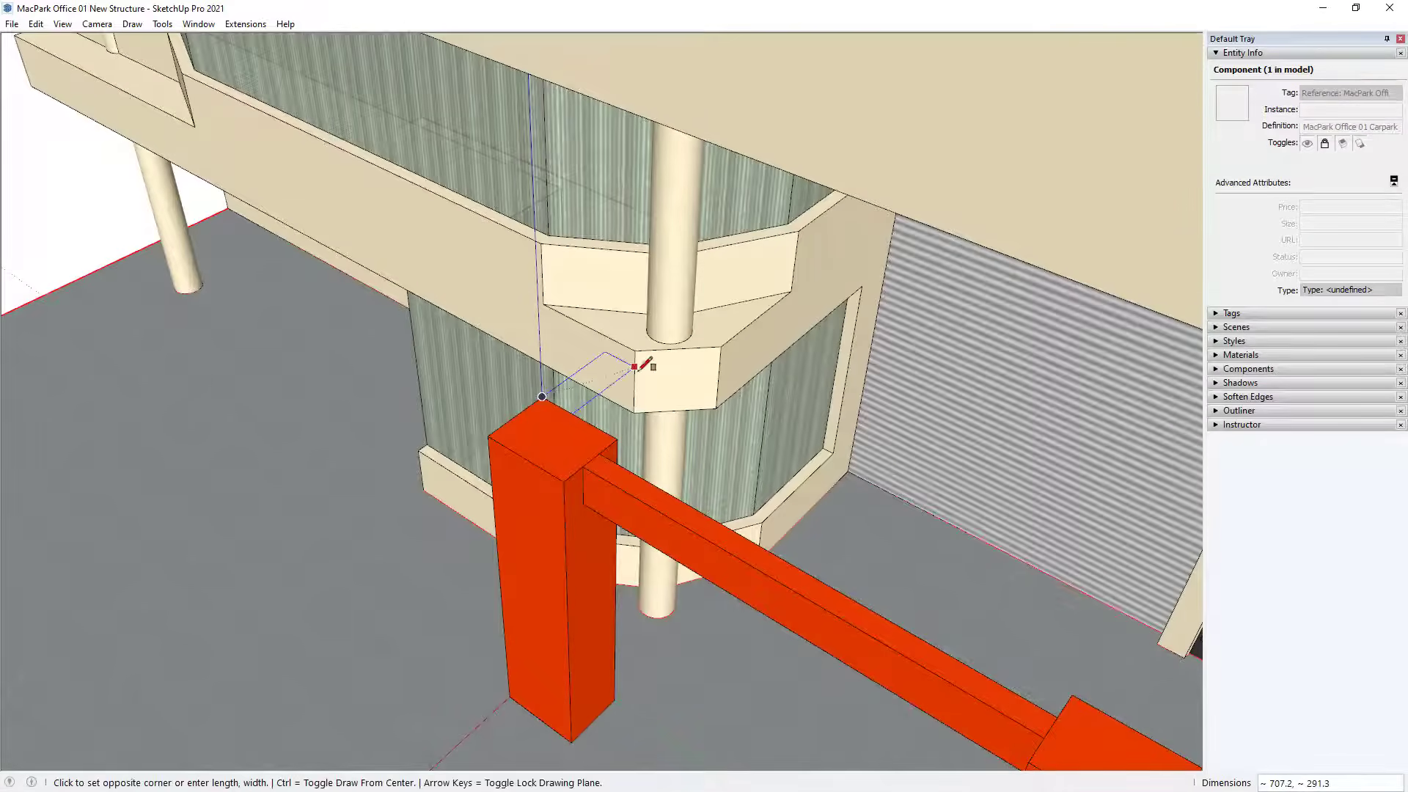
click(632, 365)
key(p)
click(608, 363)
middle_drag(609, 363, 651, 402)
Select all geometry of the short beam beside the balcony and make it a group
key(space)
triple_click(650, 416)
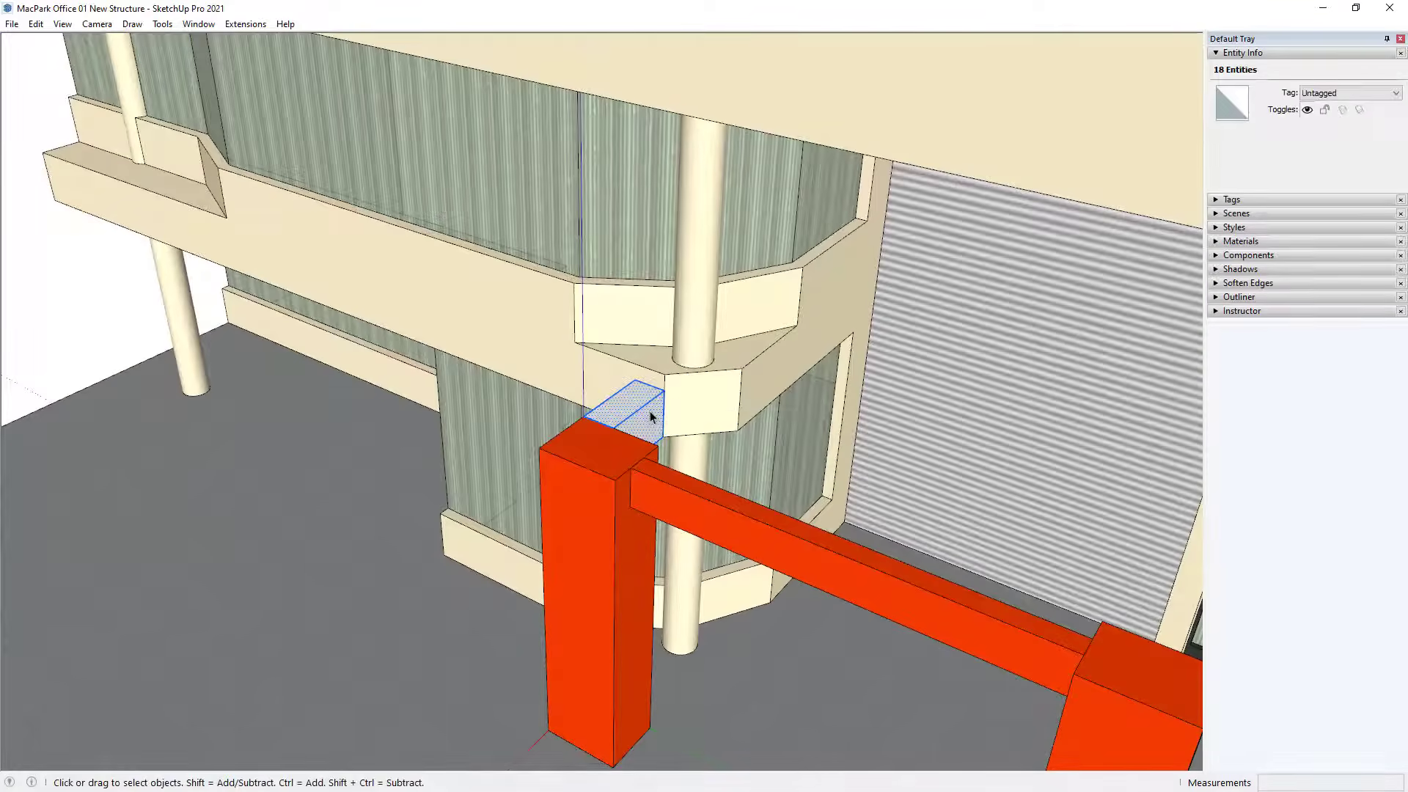
right_click(650, 414)
click(730, 541)
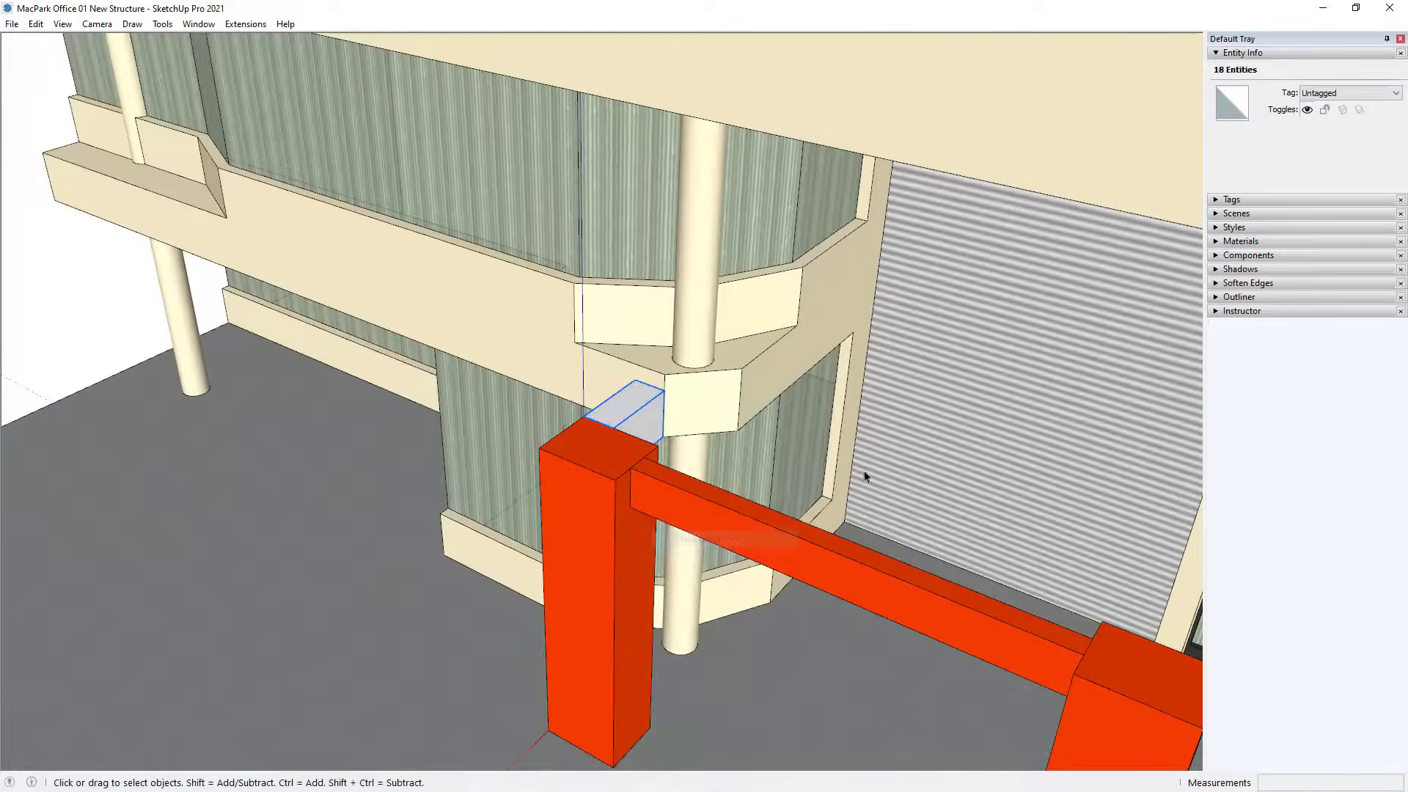
Sample the Color B05 material from the red post and paint the short beam group with it
click(1223, 242)
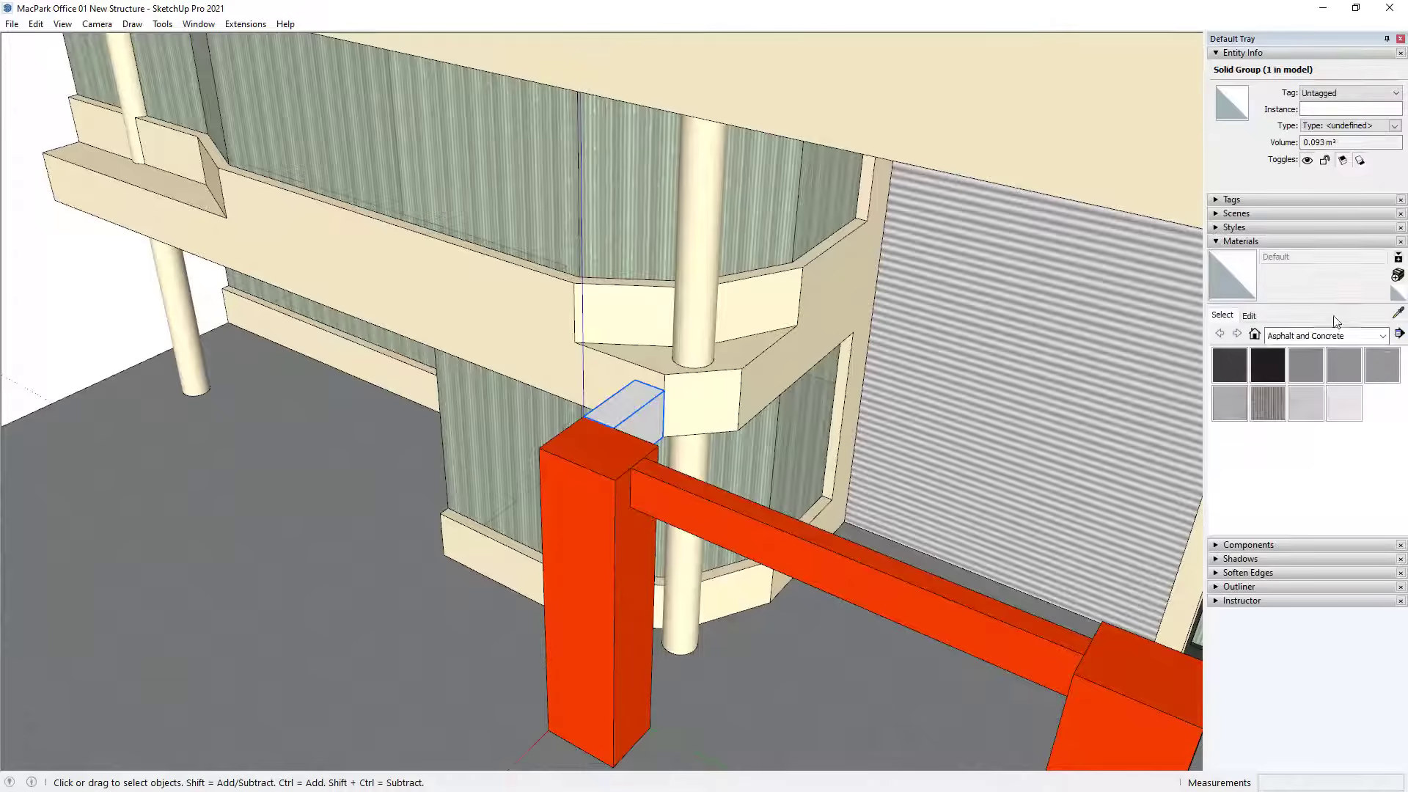
click(1398, 312)
click(610, 449)
click(811, 410)
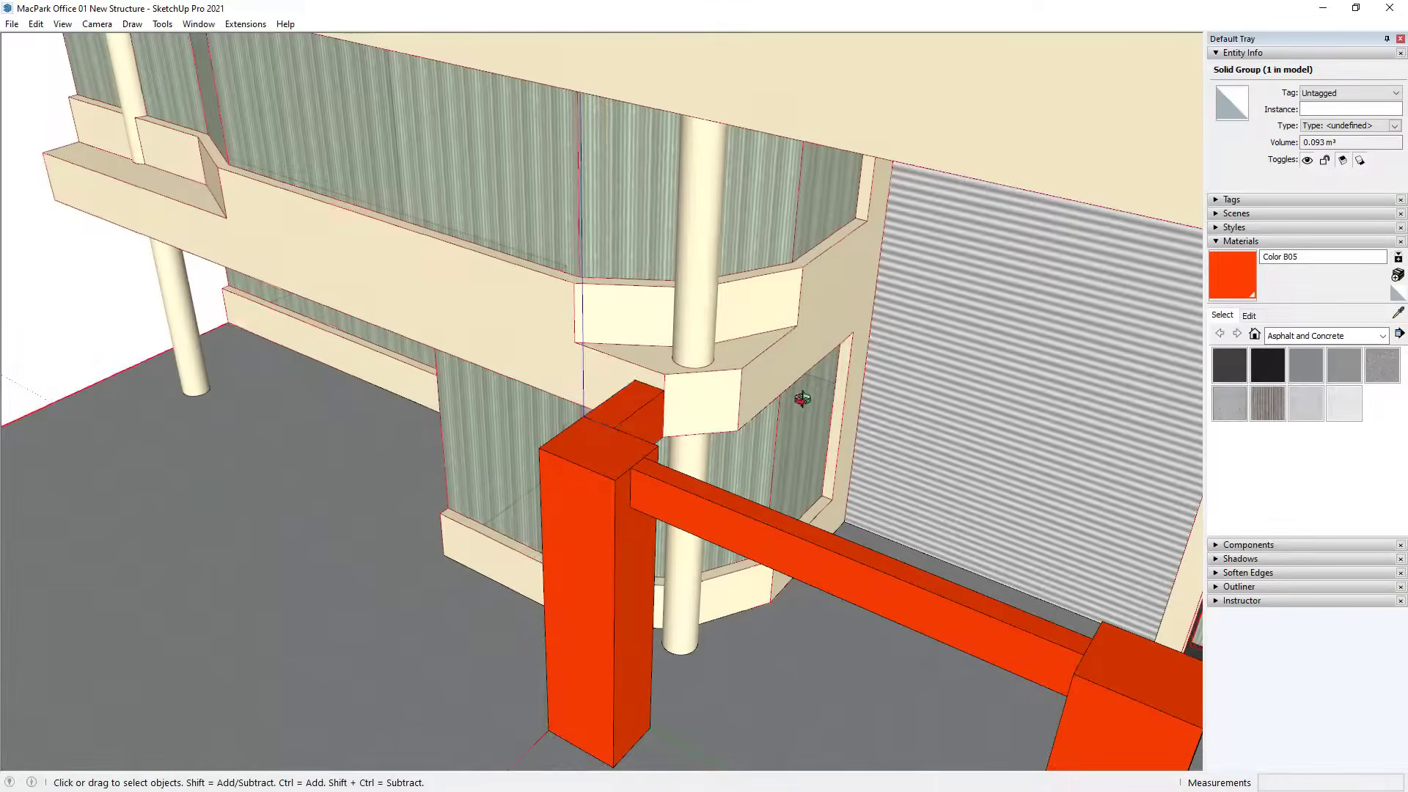
Check the extended frame against the building and publish the new structure model to Trimble Connect
middle_drag(801, 398, 660, 242)
scroll(658, 388, down, 5)
scroll(596, 235, up, 3)
scroll(595, 234, up, 2)
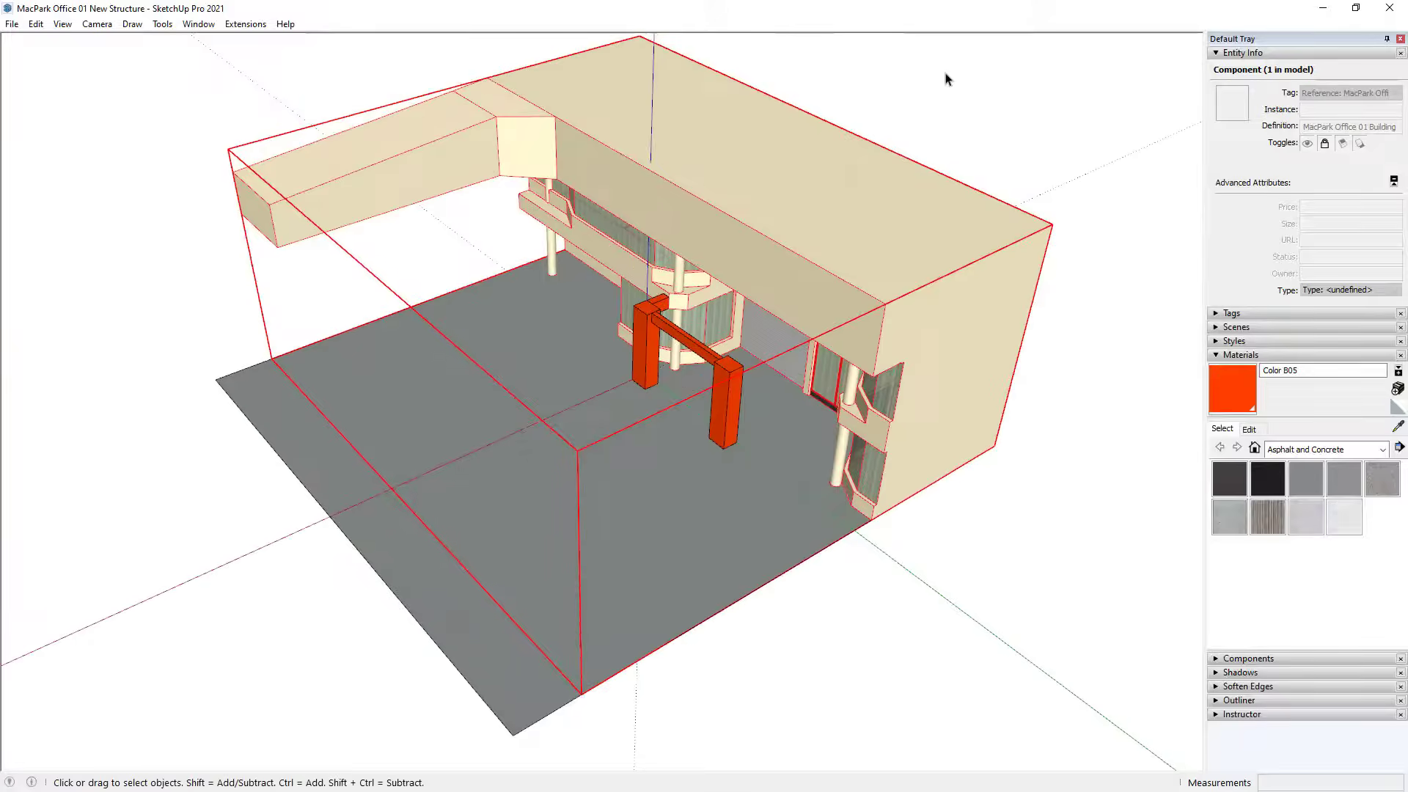
click(931, 110)
click(14, 25)
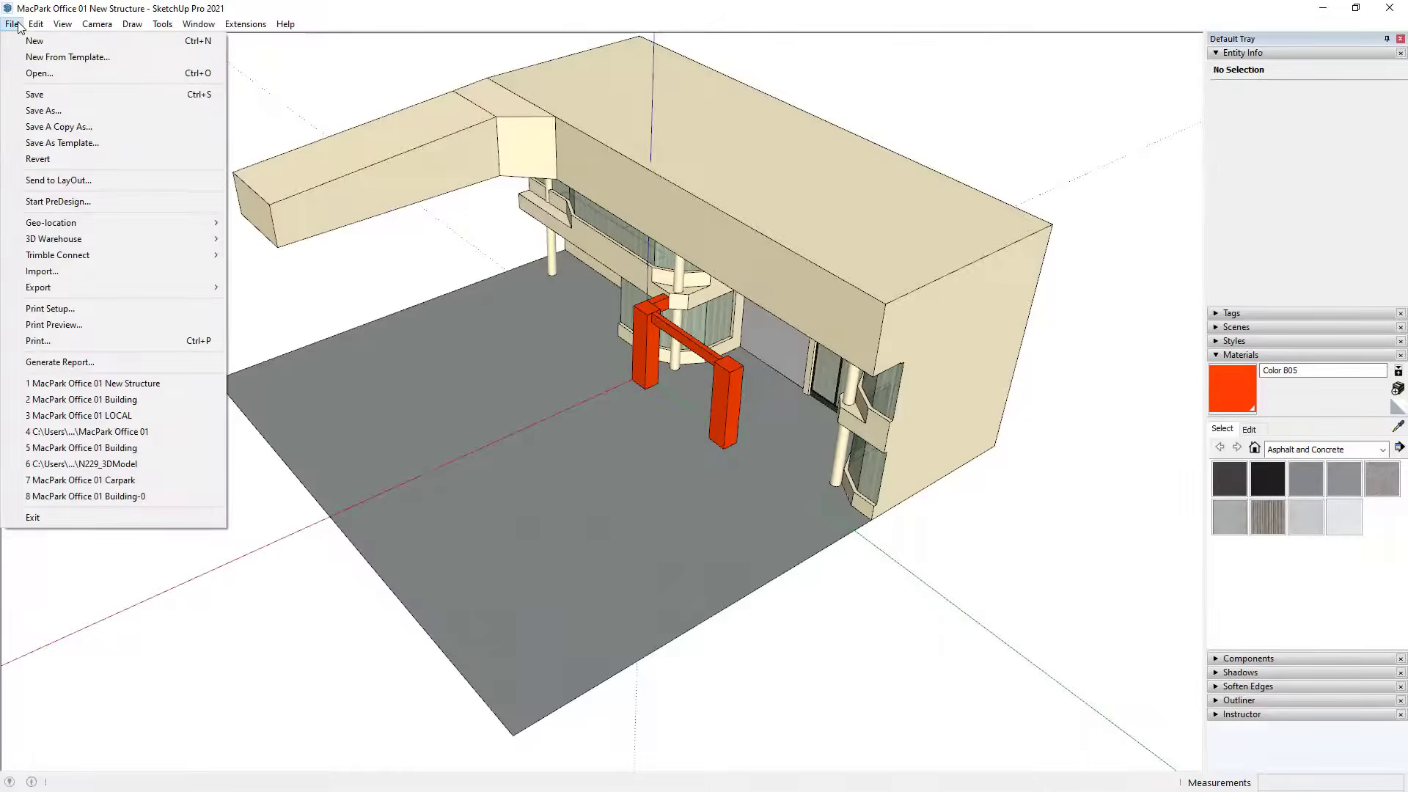
mouse_move(182, 257)
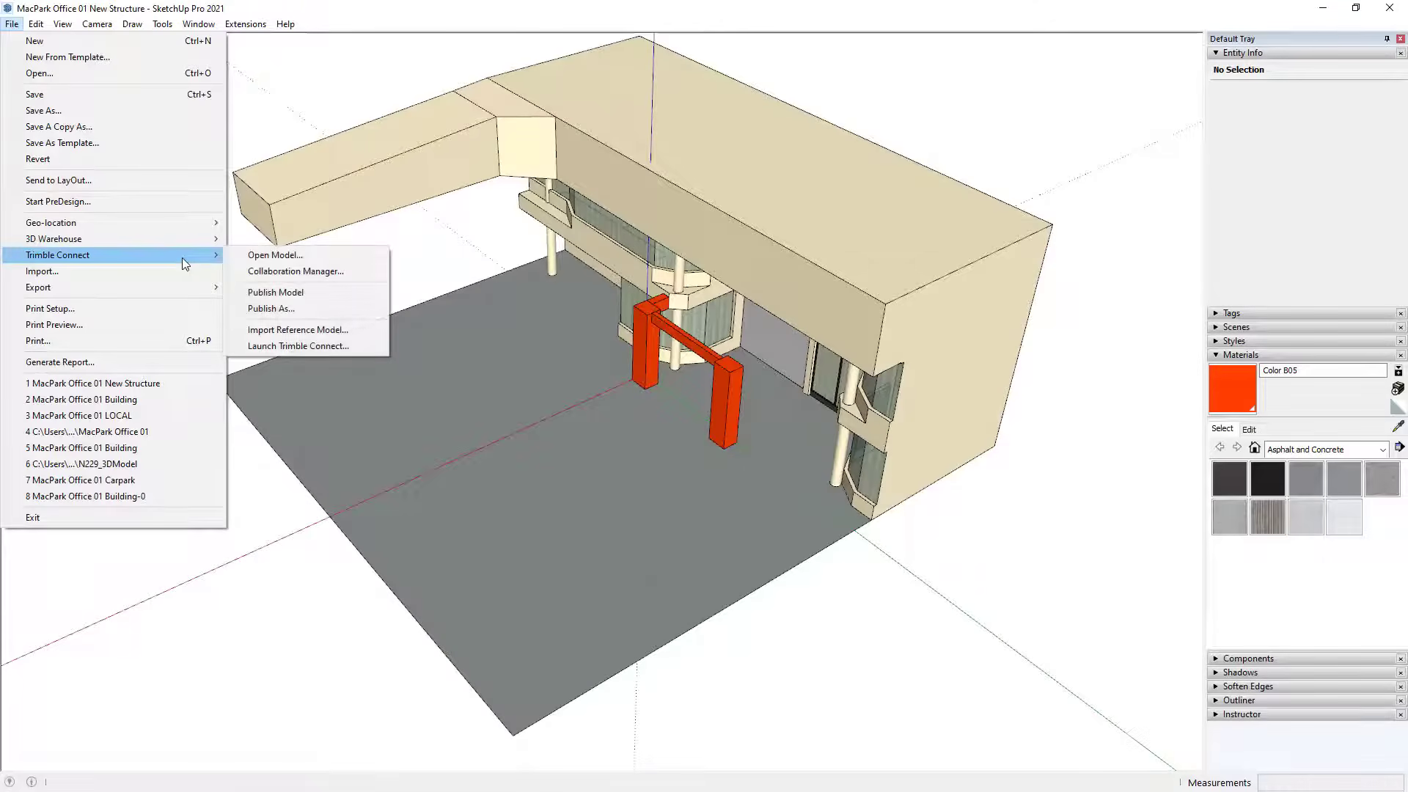
click(322, 293)
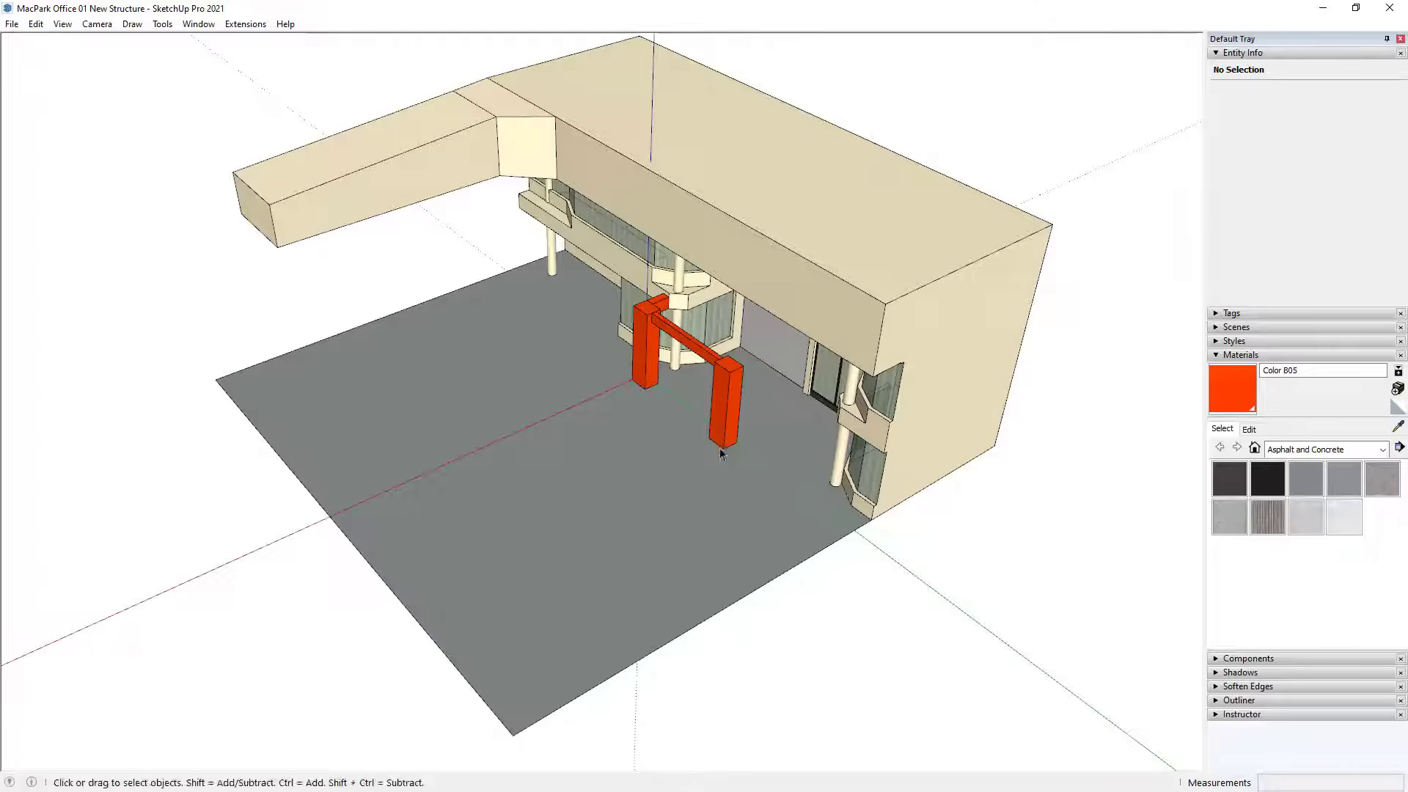
Switch to the MacPark Office 01 Building model and open the reference models list in the Collaboration Manager
key(alt+Tab)
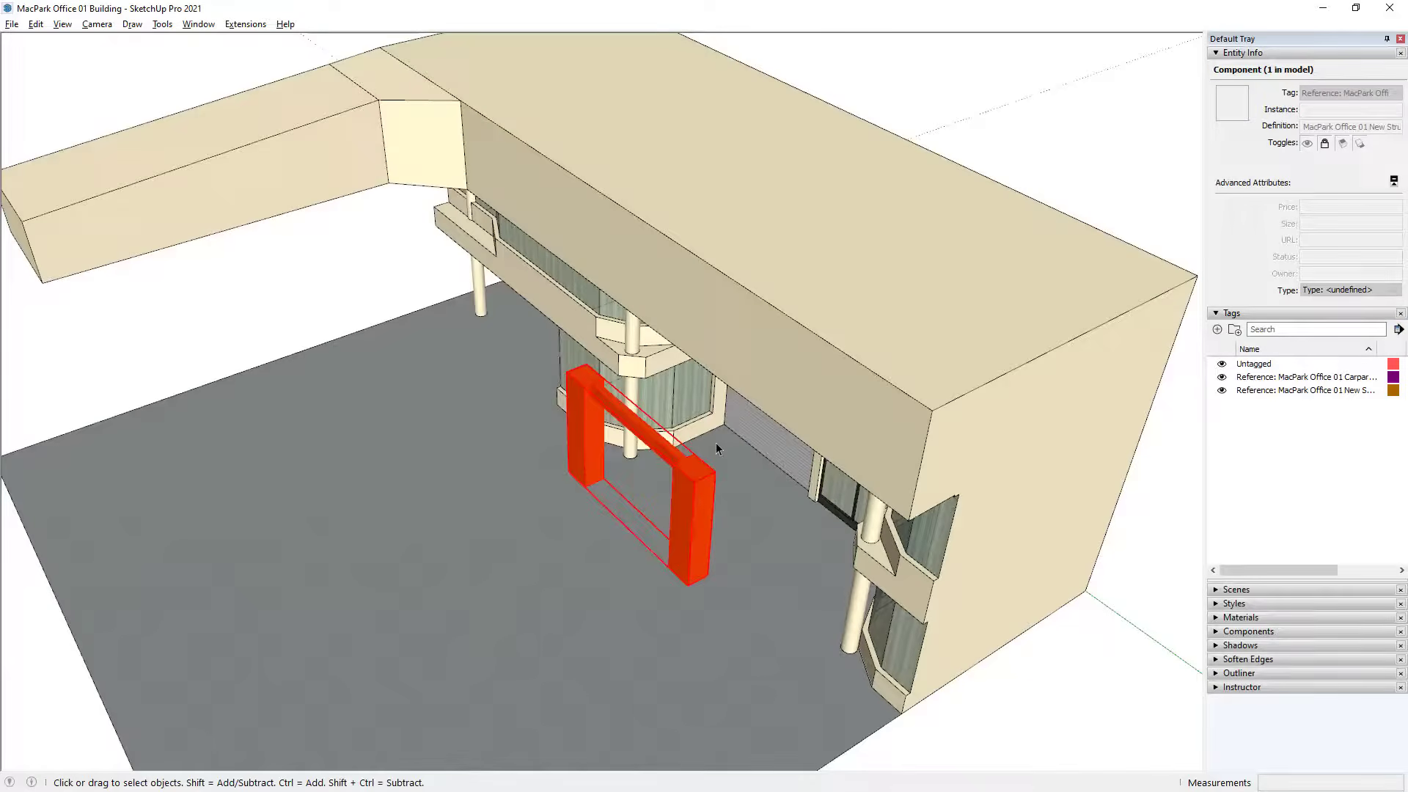
scroll(716, 442, down, 5)
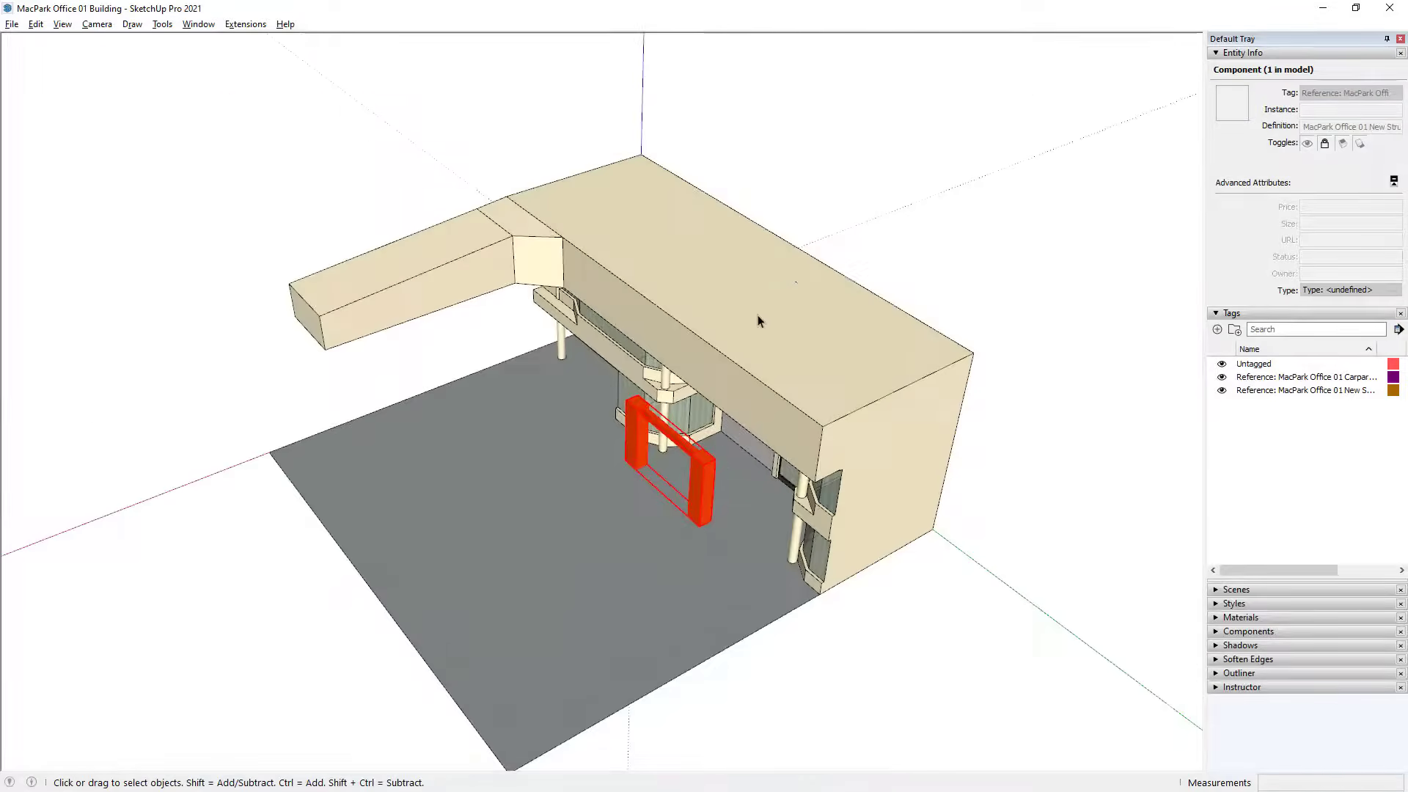
click(794, 261)
middle_drag(795, 261, 826, 248)
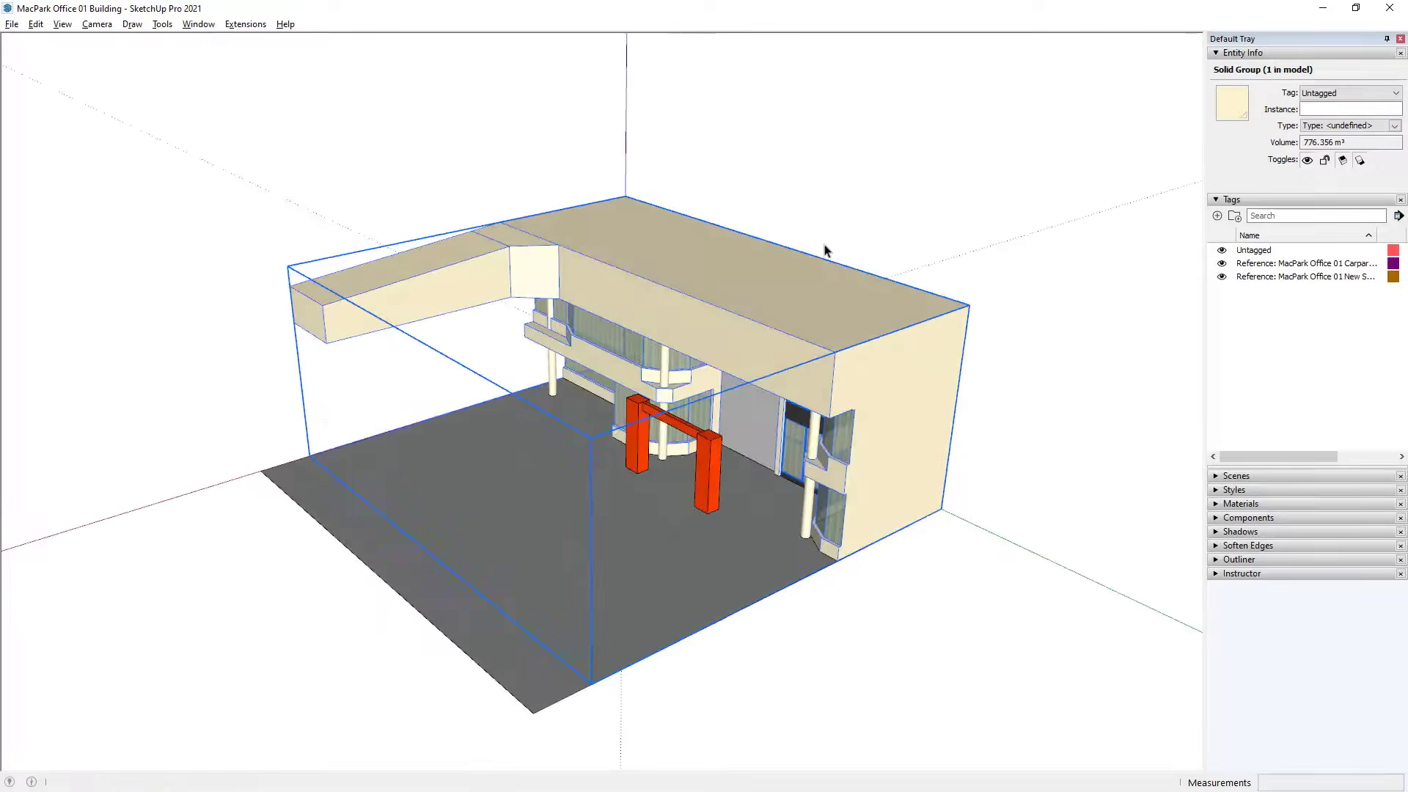
click(11, 25)
mouse_move(176, 255)
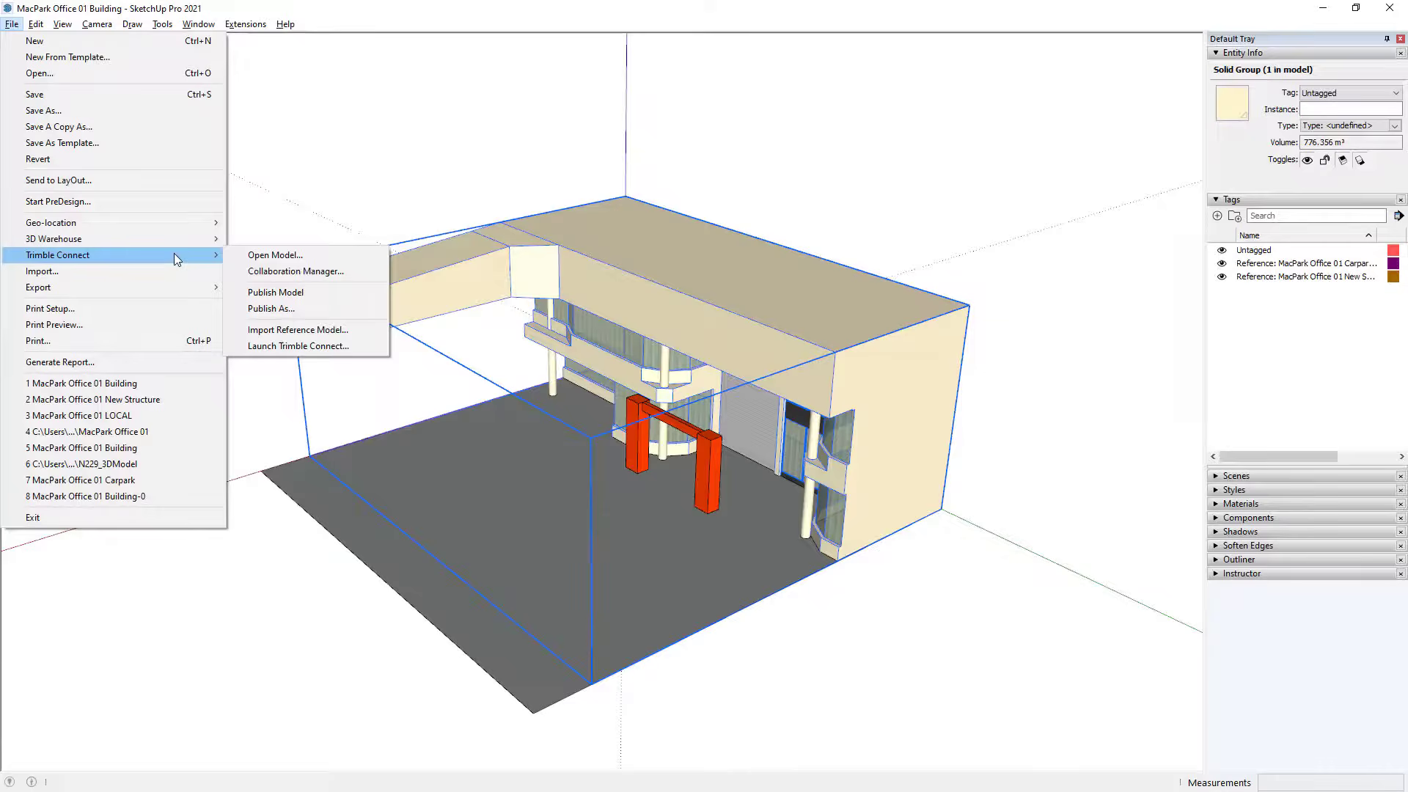
click(297, 271)
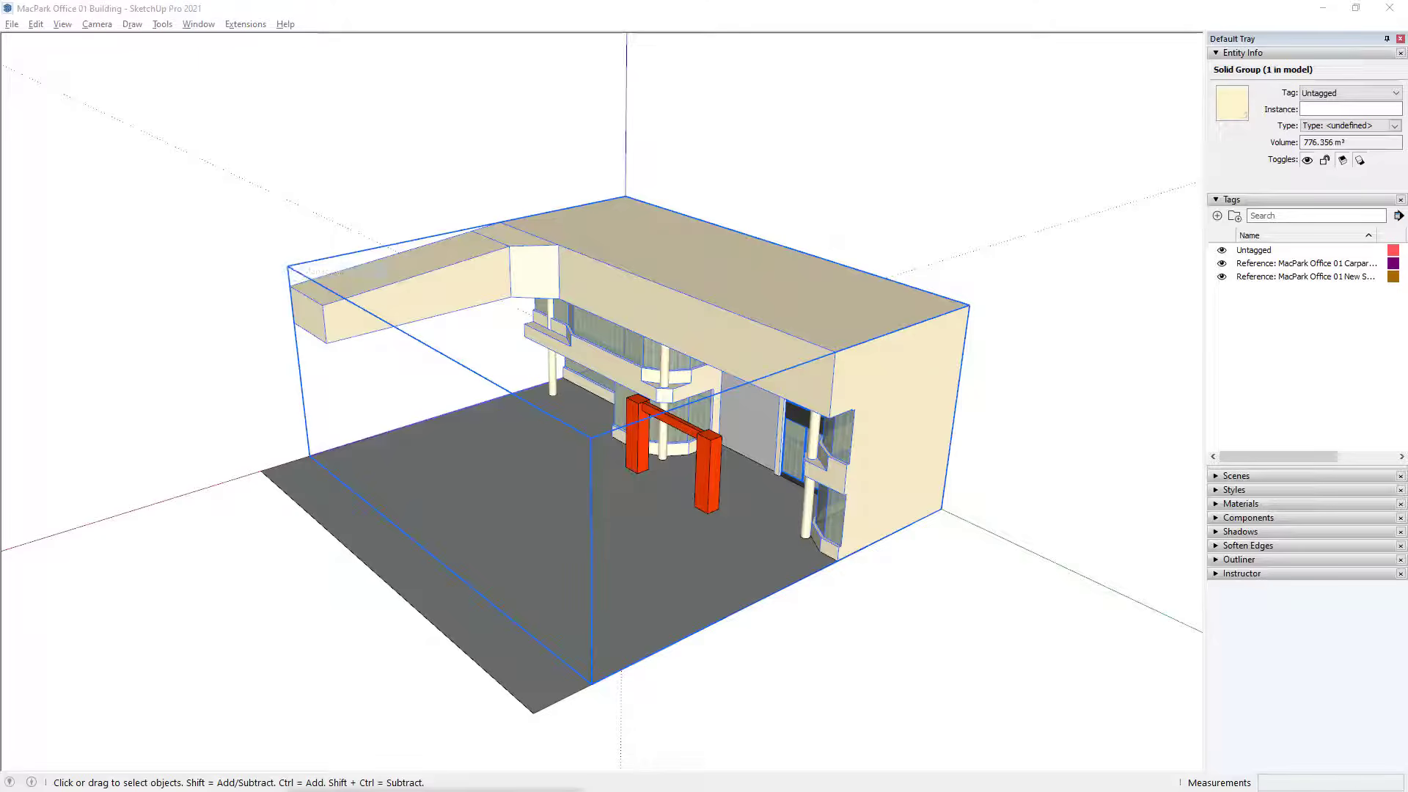
click(644, 101)
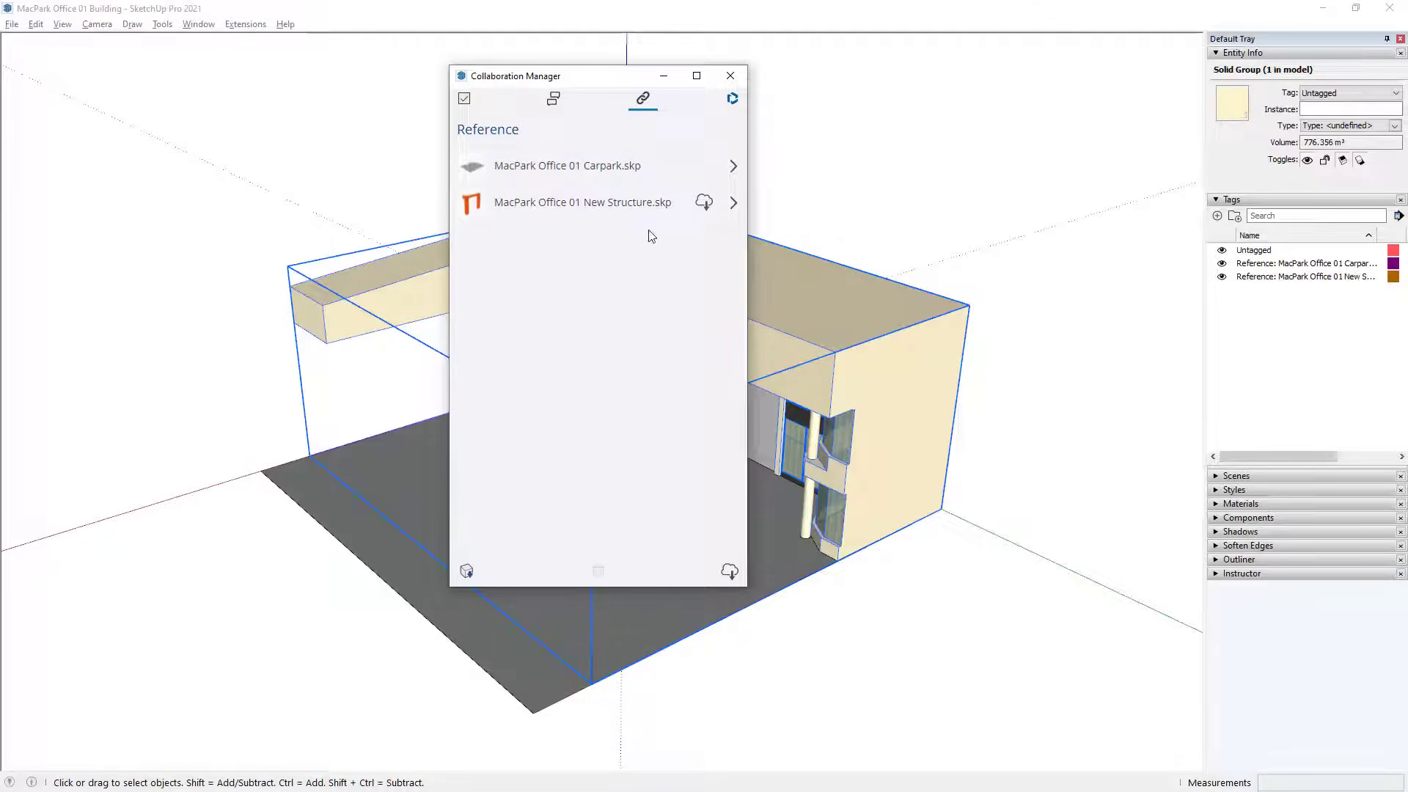
Move the Collaboration Manager off the frame, update all references from Trimble Connect, and check the structure in the building model
click(705, 212)
drag(628, 85, 323, 117)
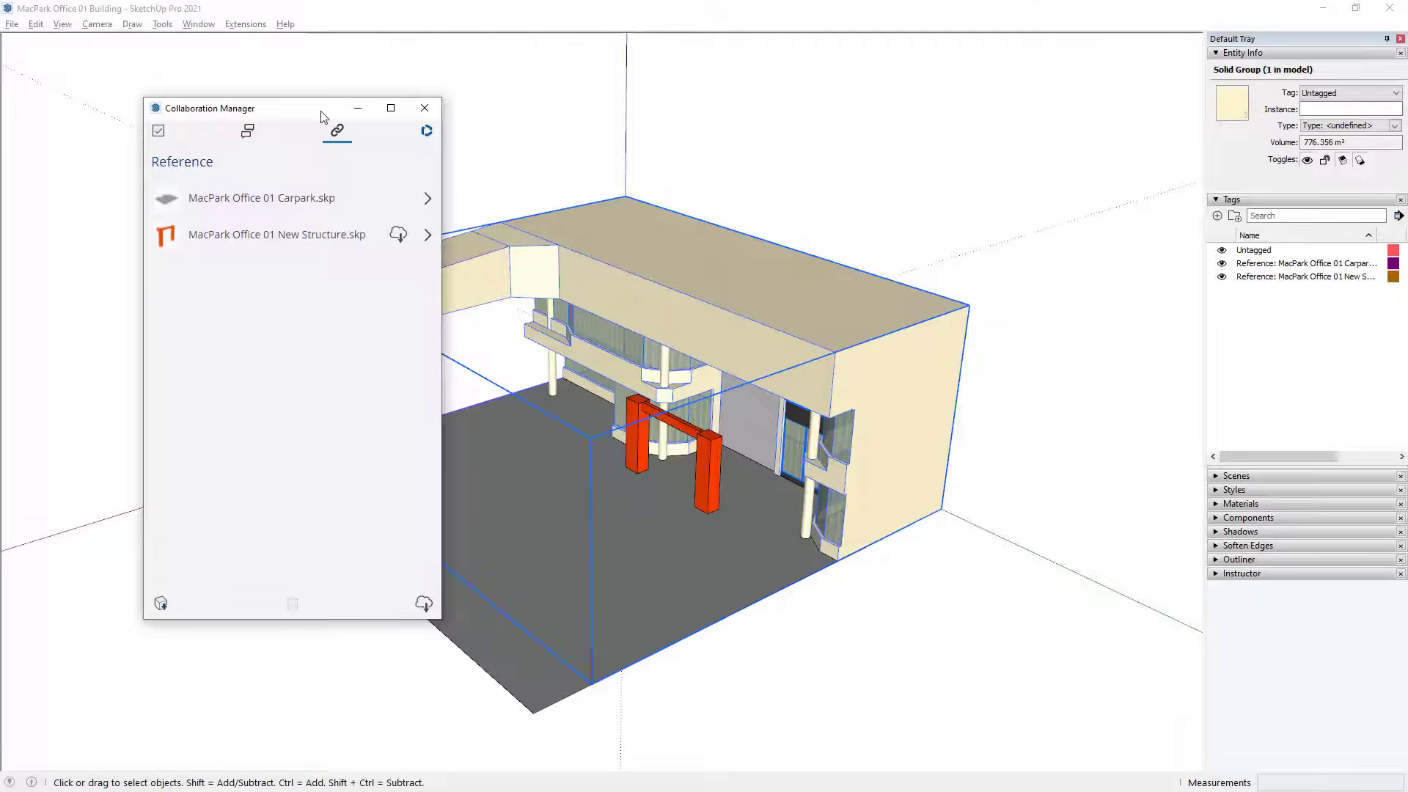
click(423, 605)
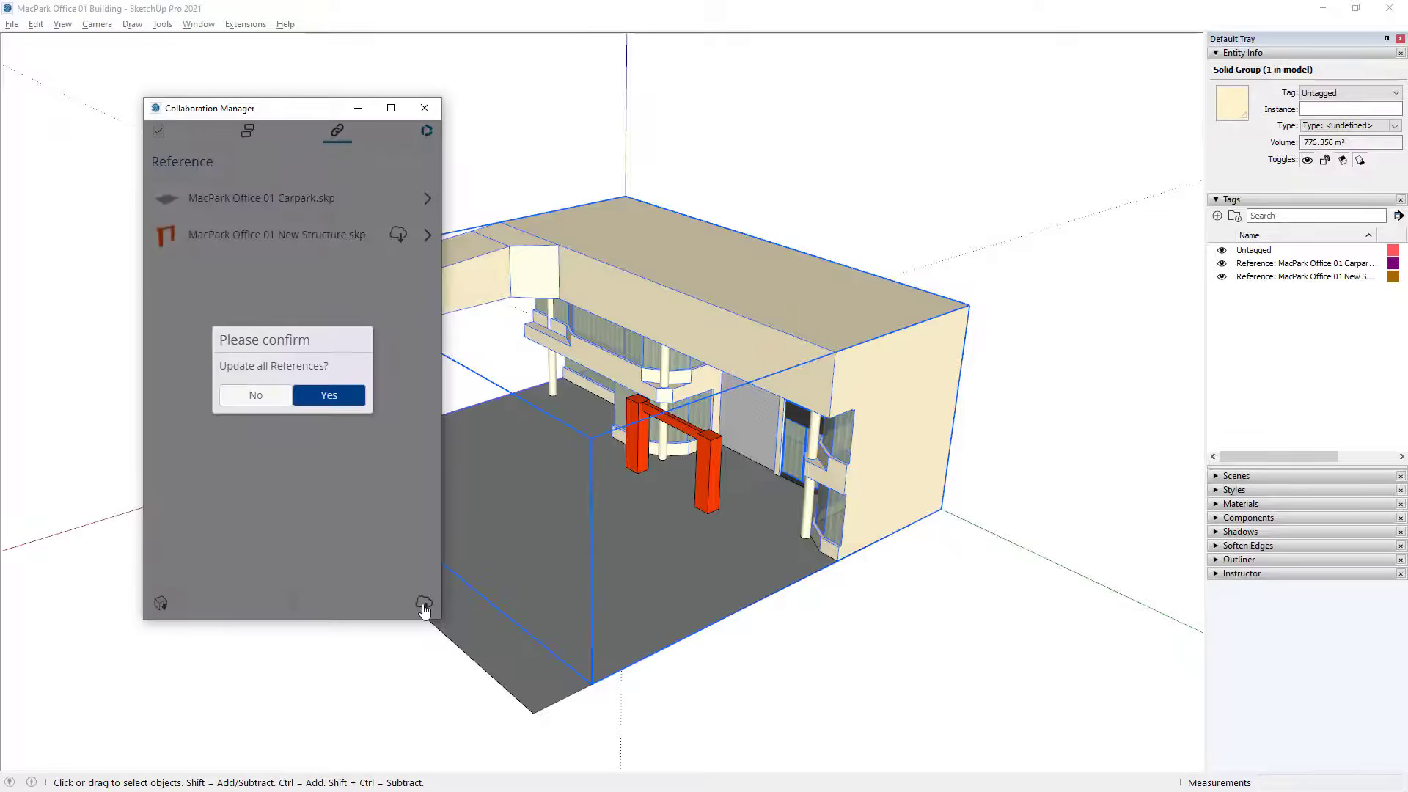
click(313, 398)
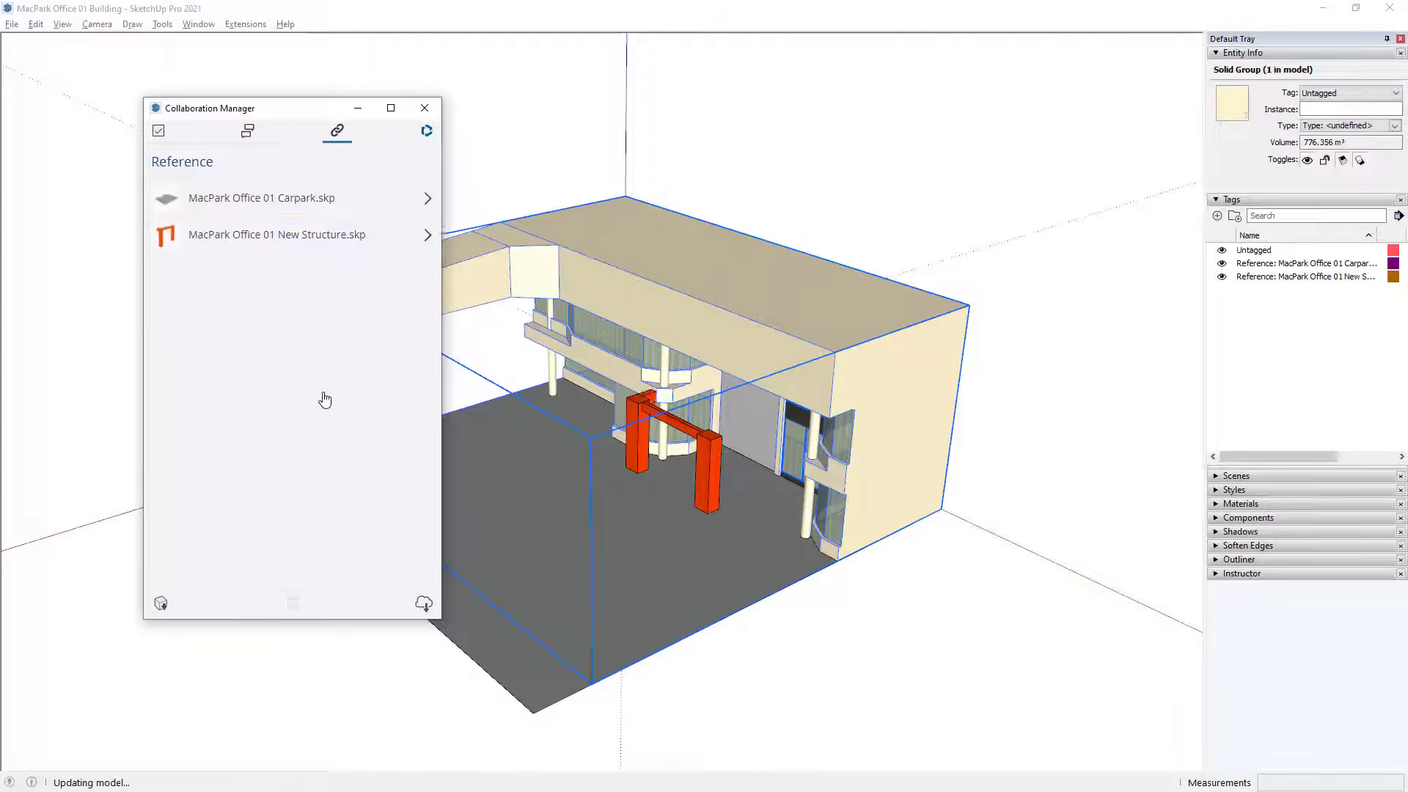
scroll(675, 410, up, 5)
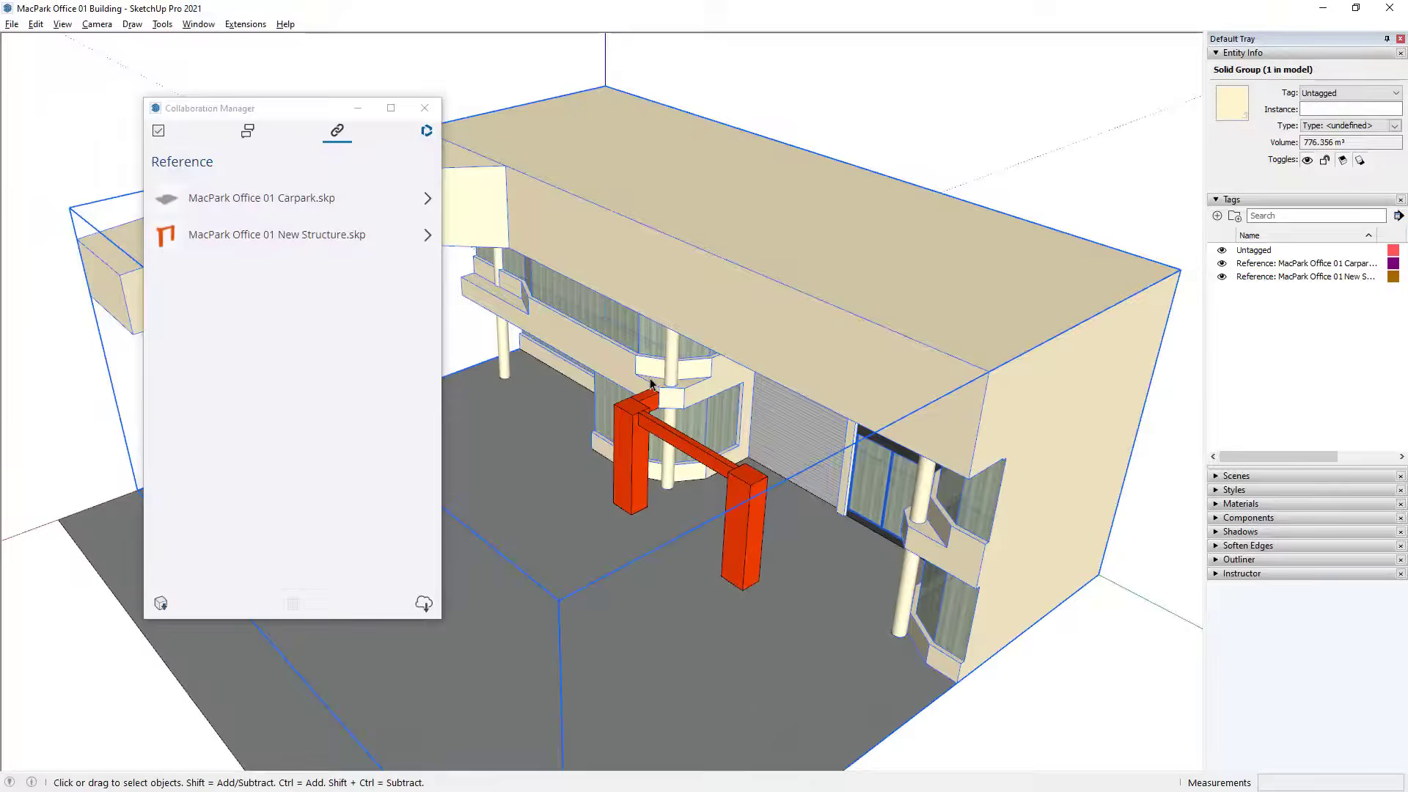
scroll(676, 364, down, 8)
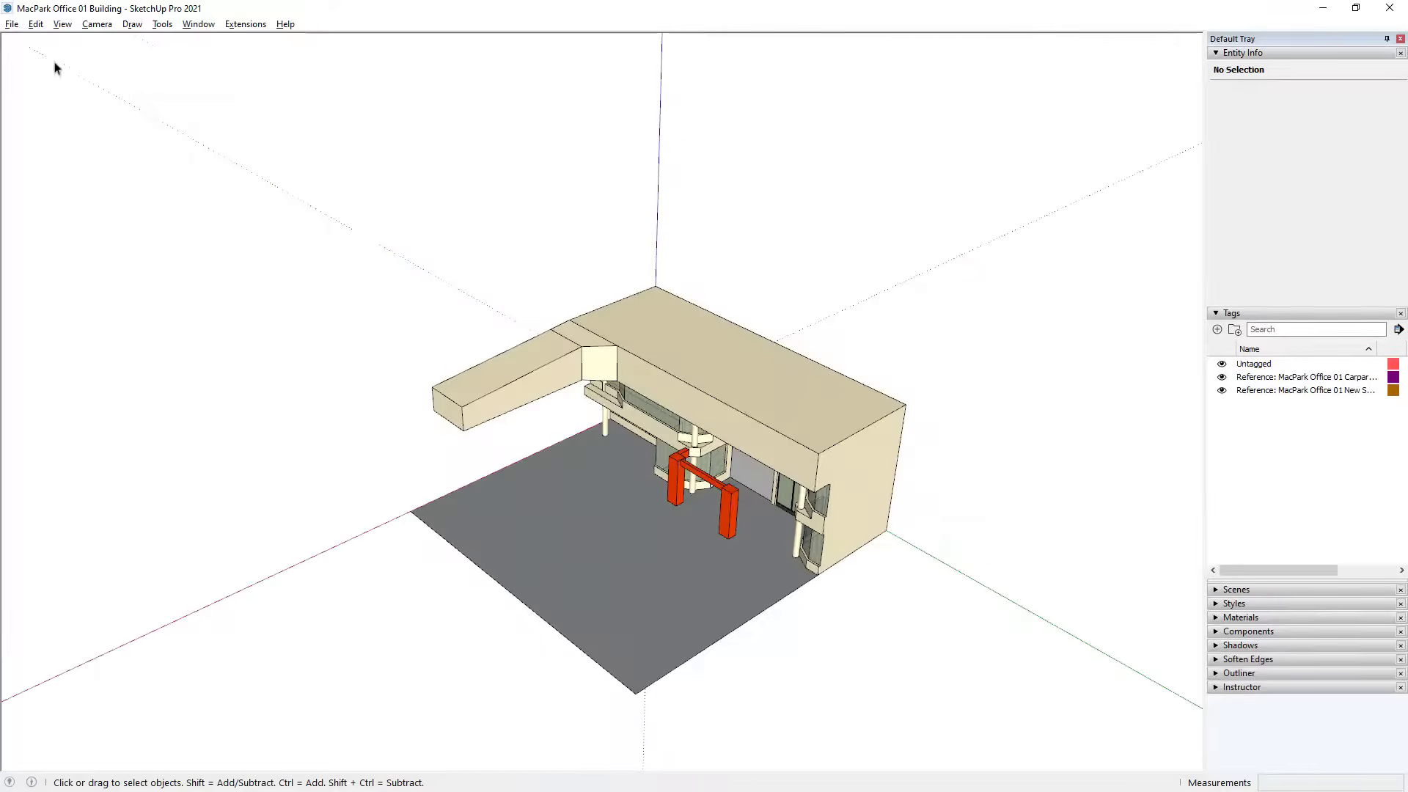
Open the MacPark Office 01 model and toggle its New Structure, Carpark and Building reference tags to inspect the models separately
click(15, 26)
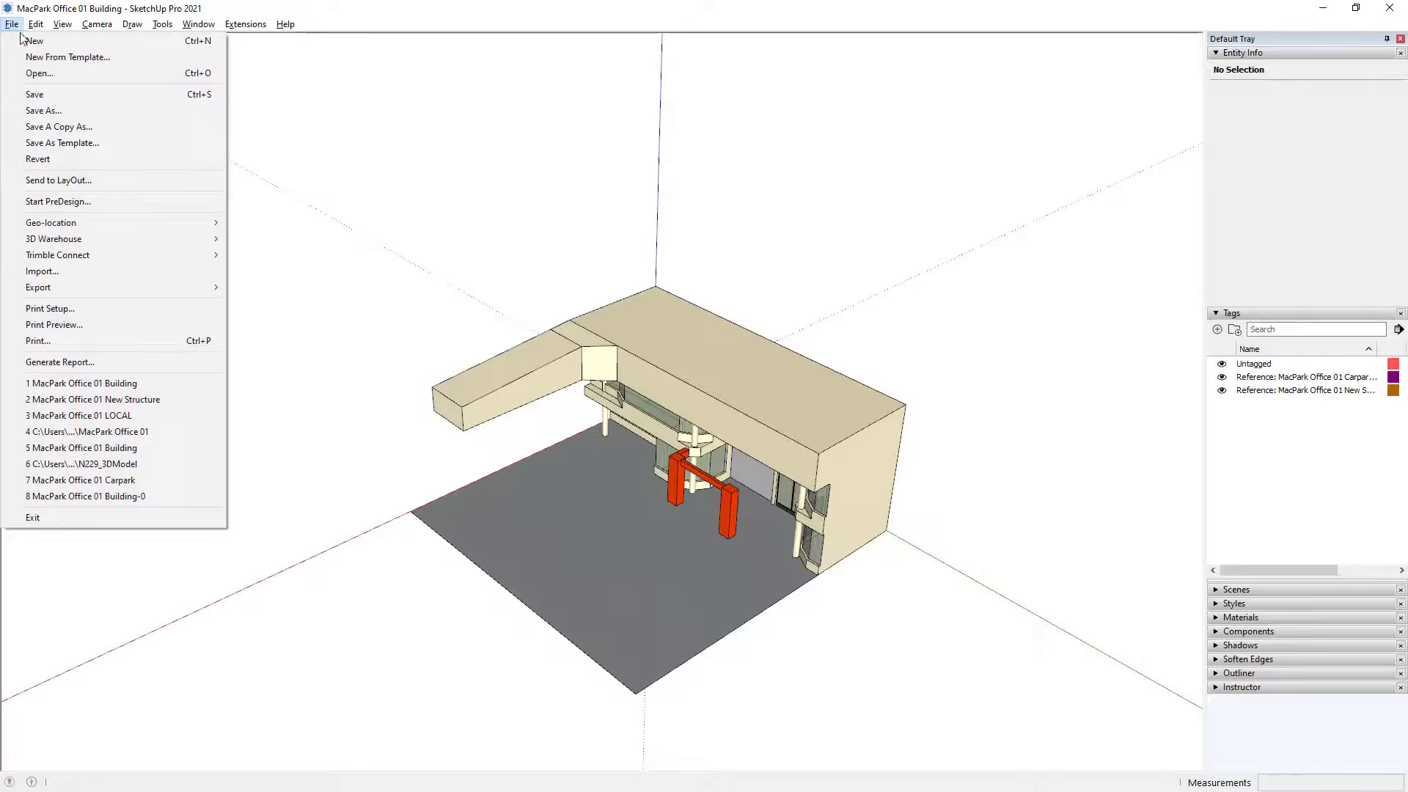
click(146, 433)
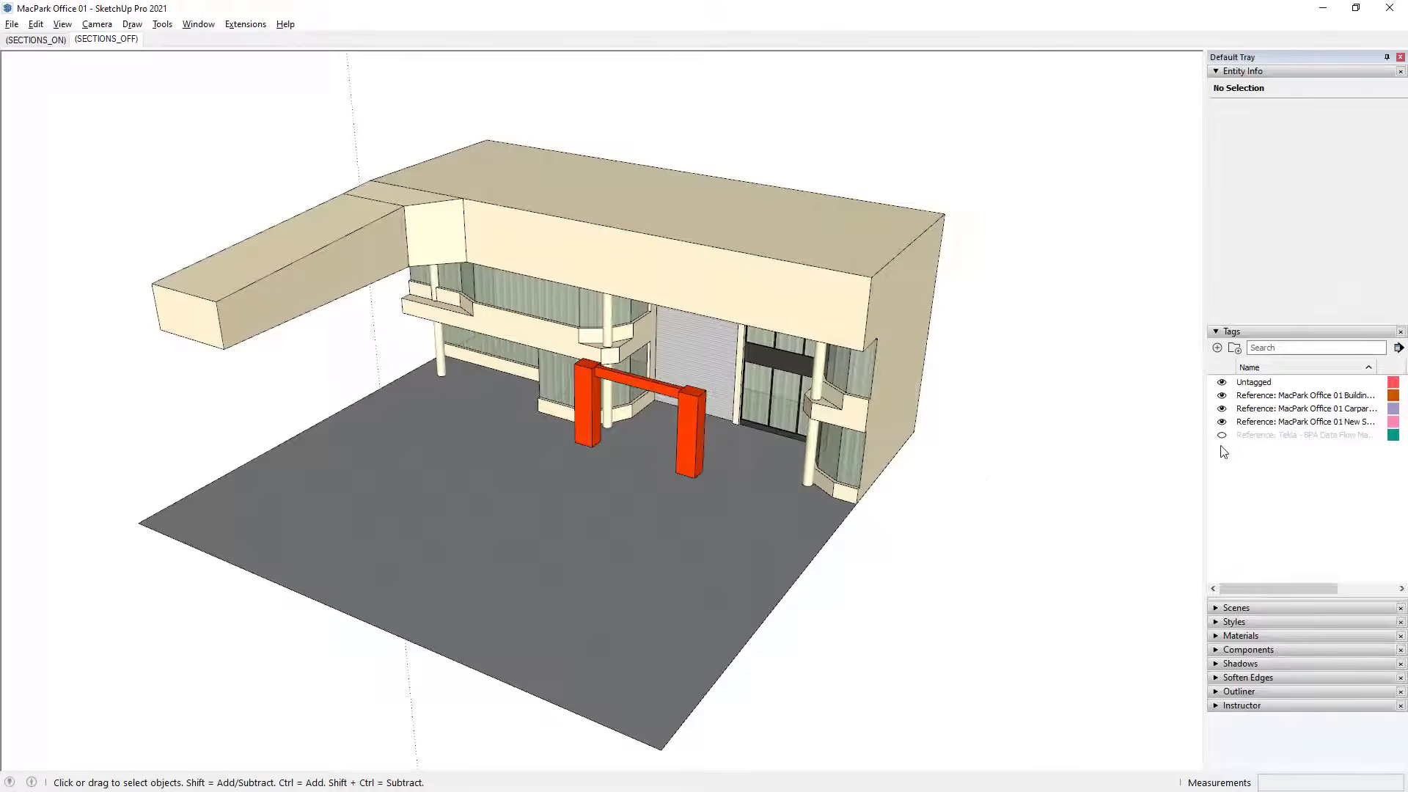
click(1221, 422)
click(1223, 409)
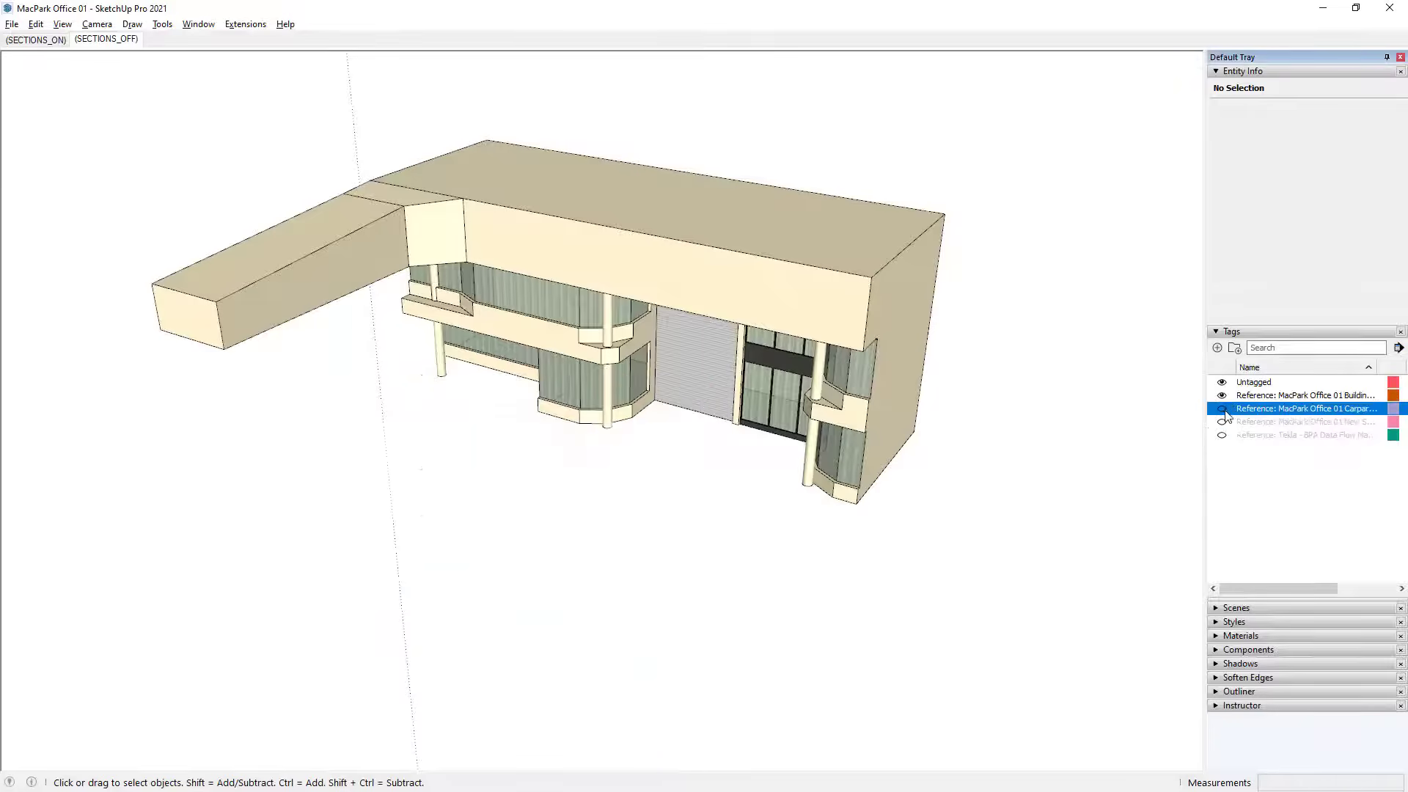
click(1222, 396)
click(1223, 409)
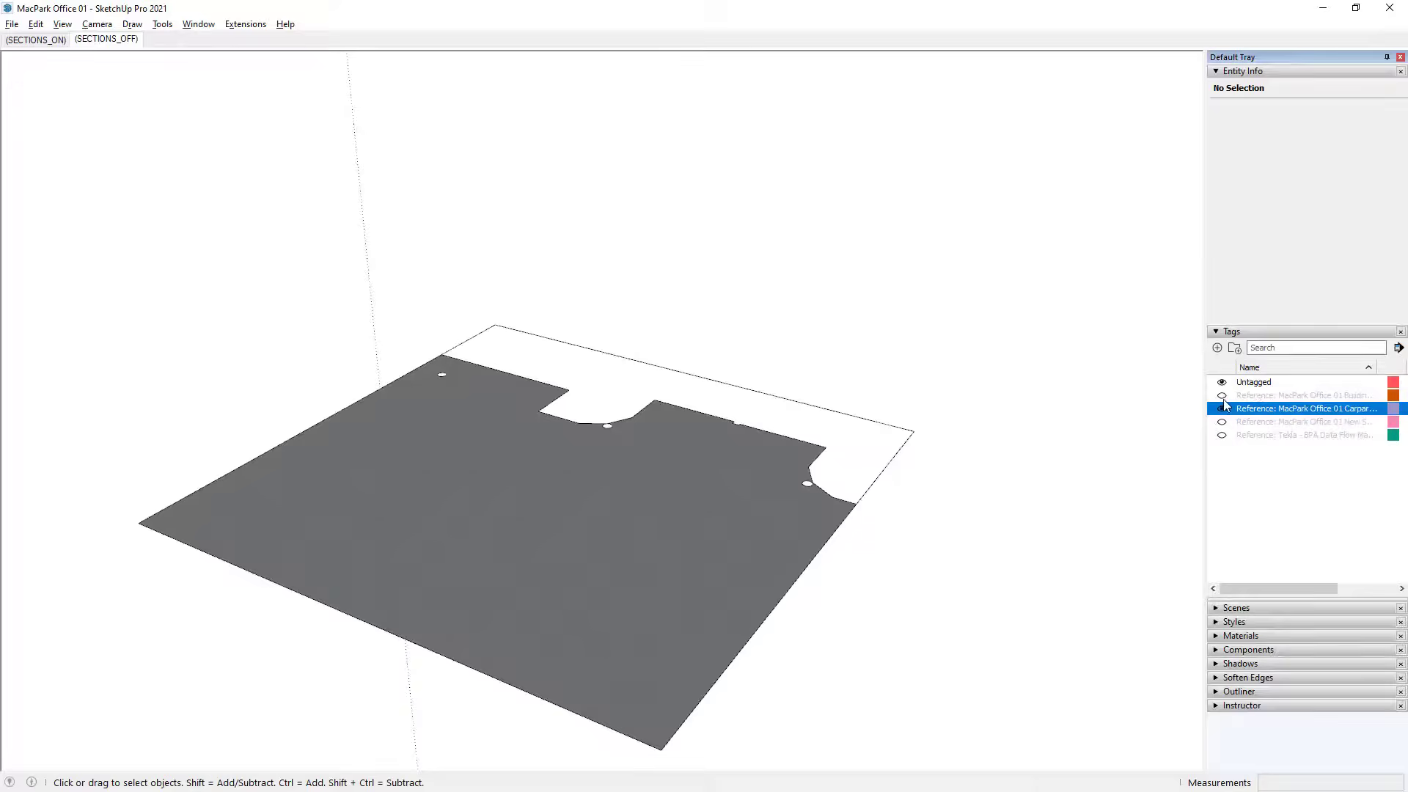
Show the Building reference again, check the New Structure reference, and display the Tekla - BPA Data Flow reference in its place
click(1222, 396)
click(1222, 422)
middle_drag(1037, 393, 1269, 449)
click(1221, 422)
click(1221, 435)
middle_drag(1063, 462, 772, 582)
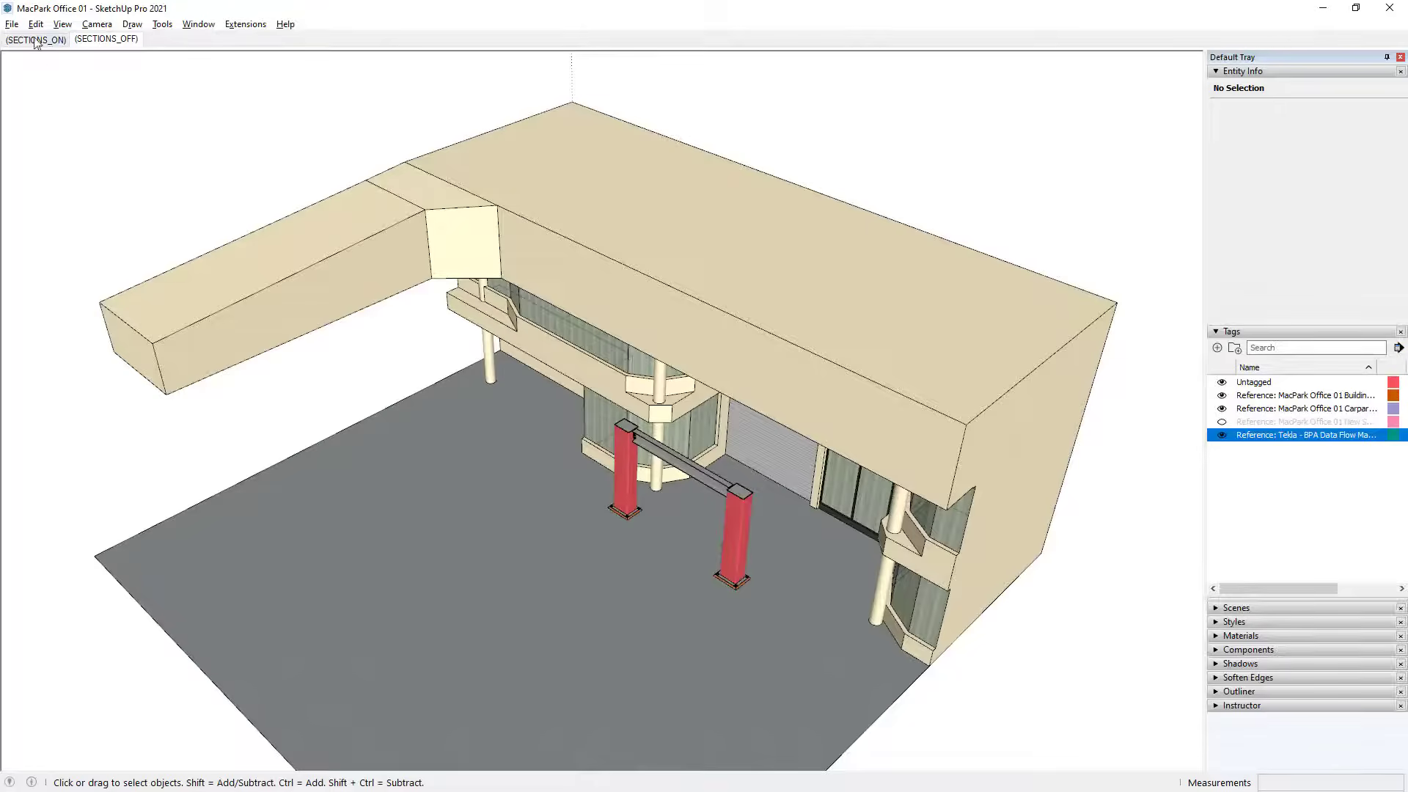
Update the Tekla - BPA Data Flow MacQ Park.ifc reference from Trimble Connect and inspect the frame in the model
click(12, 24)
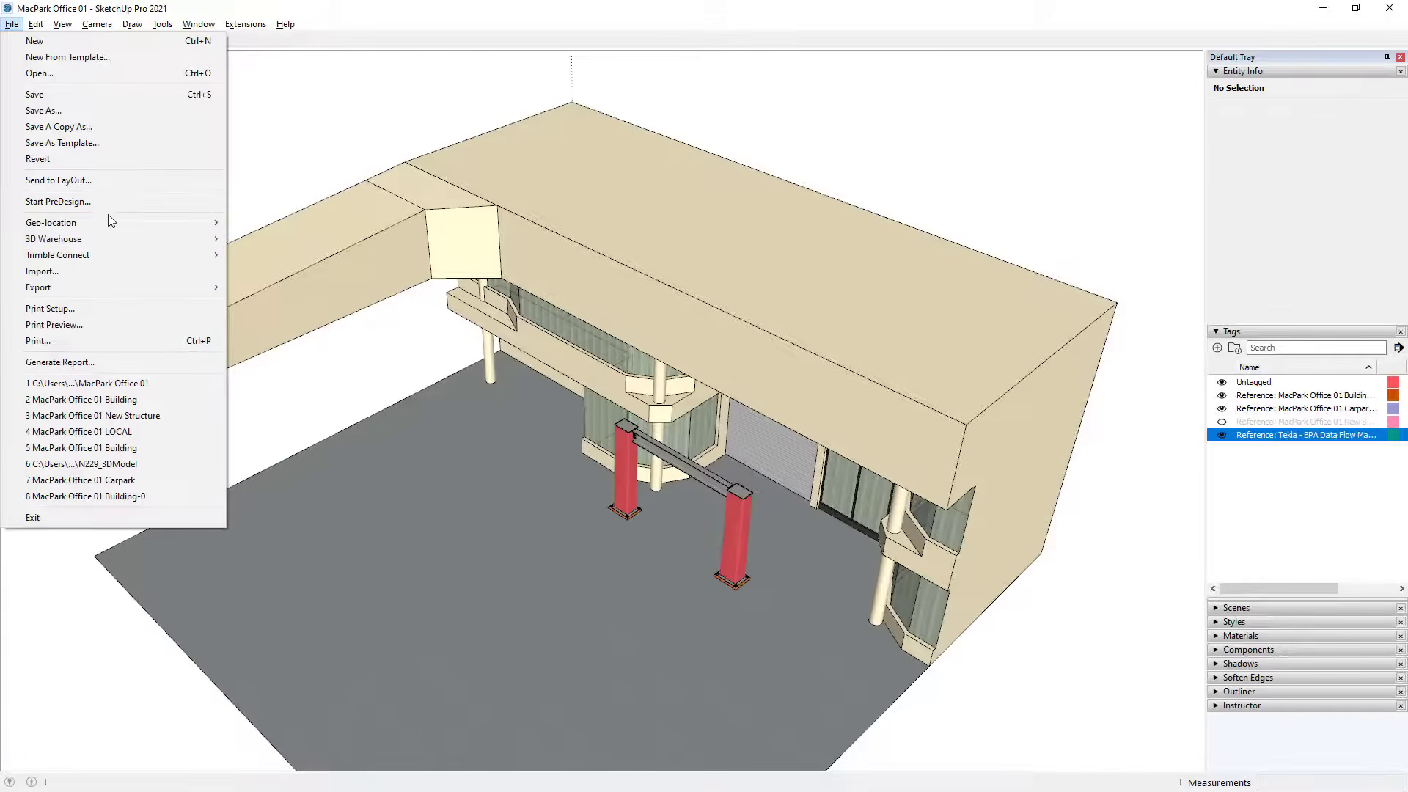
mouse_move(123, 255)
click(308, 273)
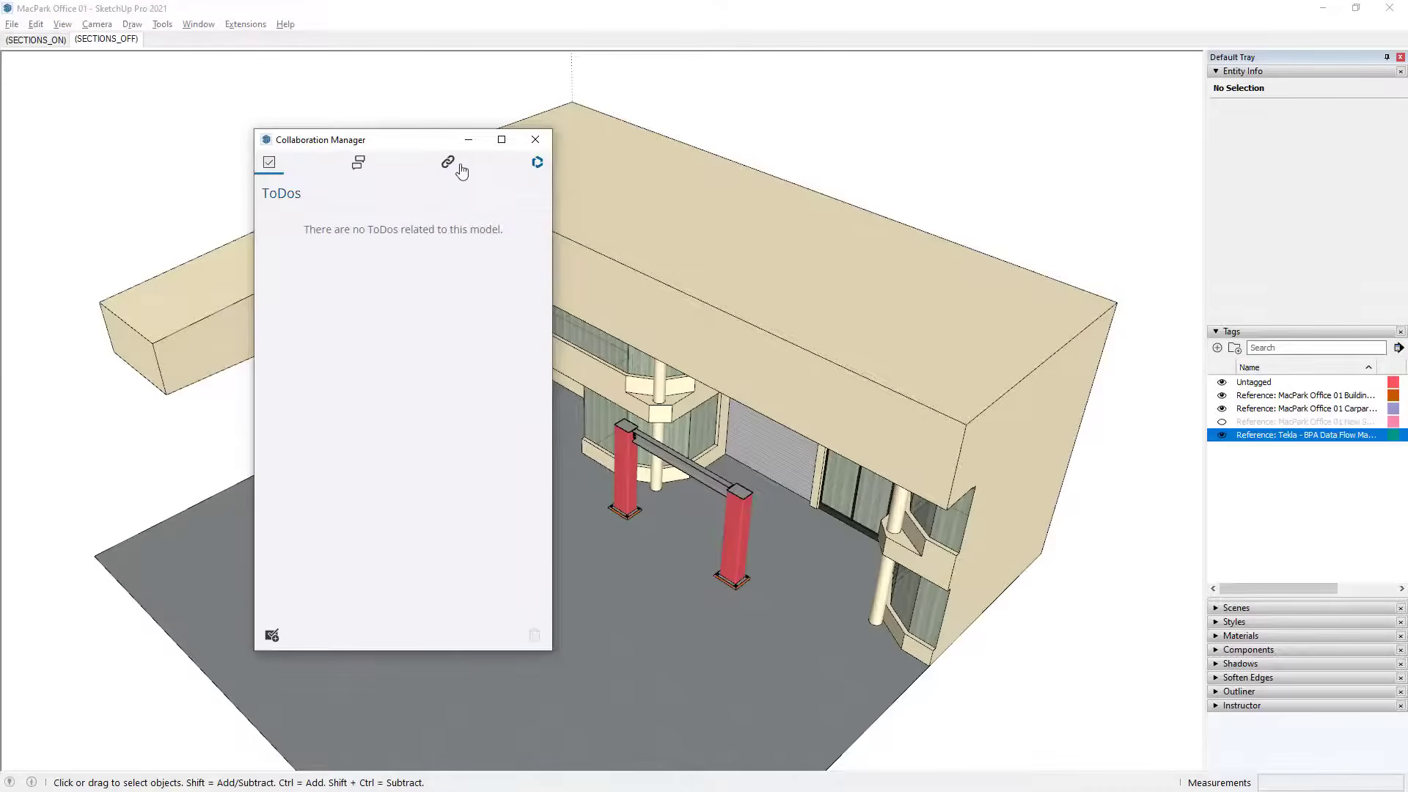
click(448, 162)
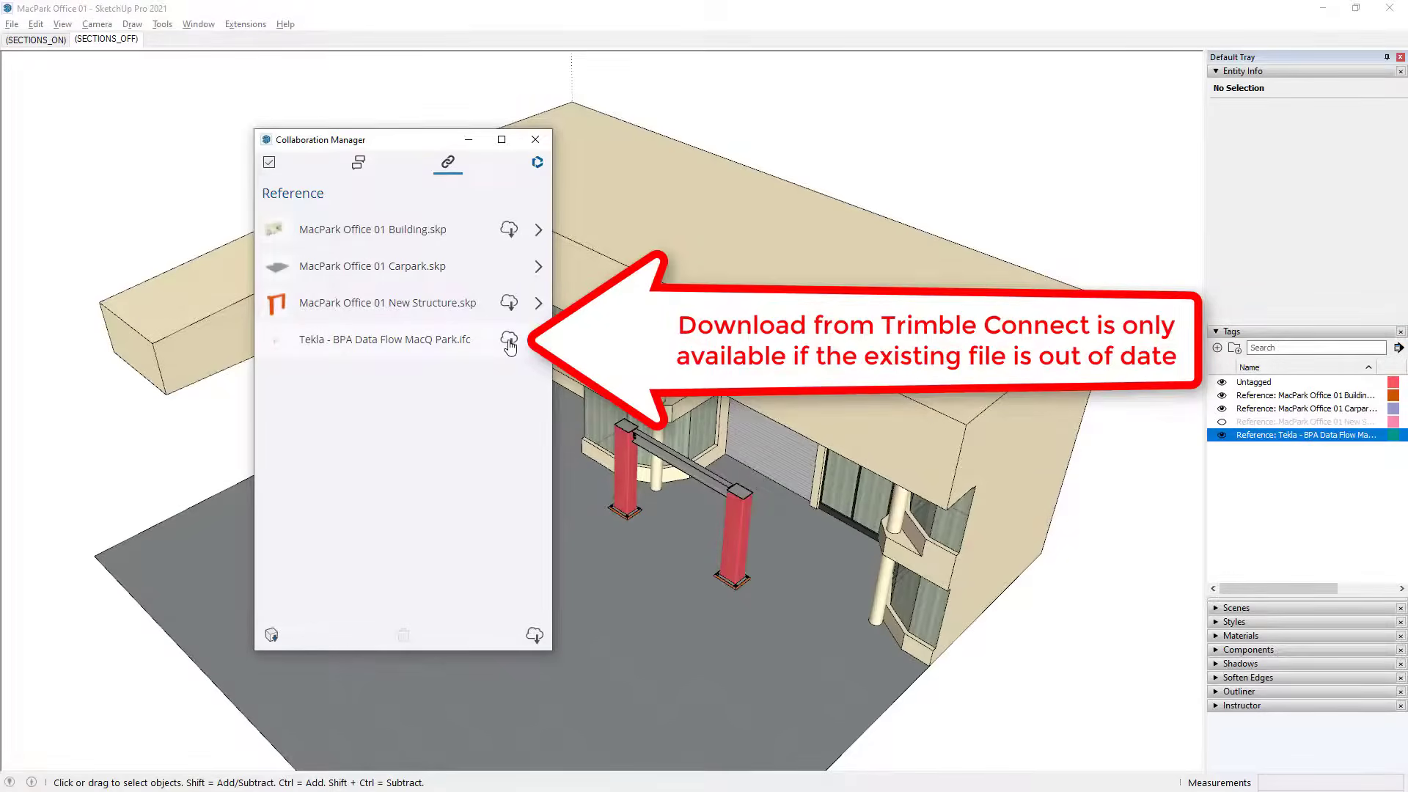
click(509, 340)
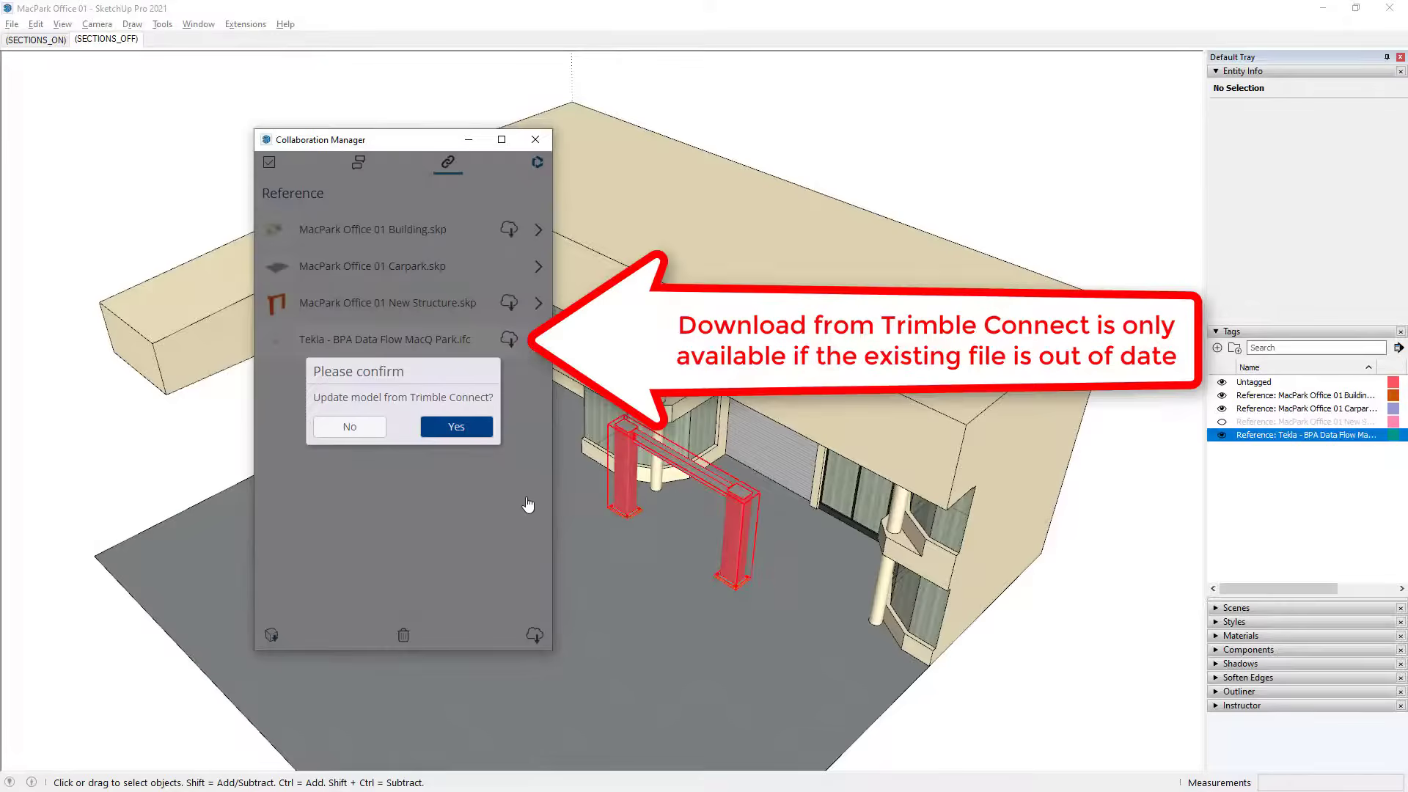
click(435, 435)
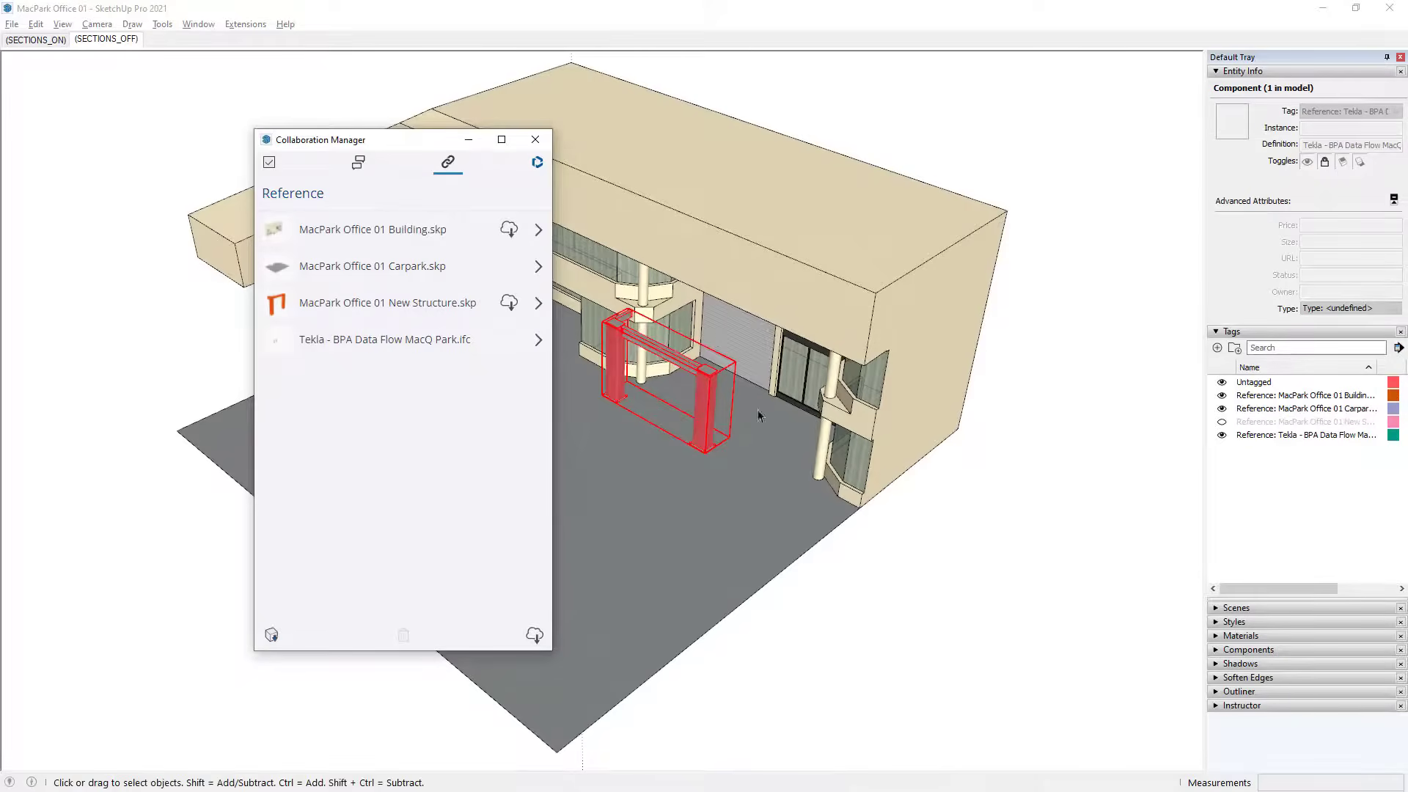
middle_drag(962, 551, 984, 251)
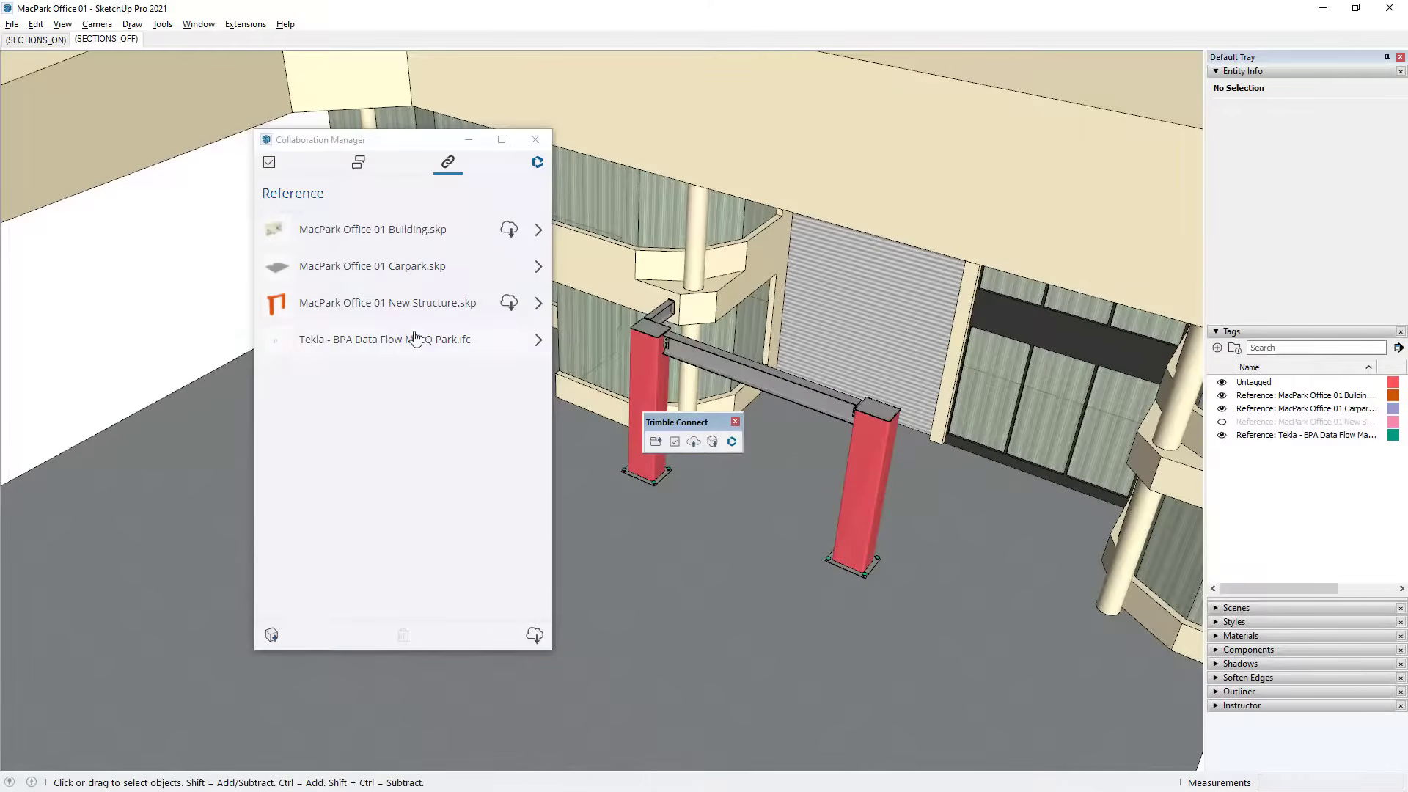
Dock the floating Trimble Connect toolbar along the edge of the modelling area
click(12, 24)
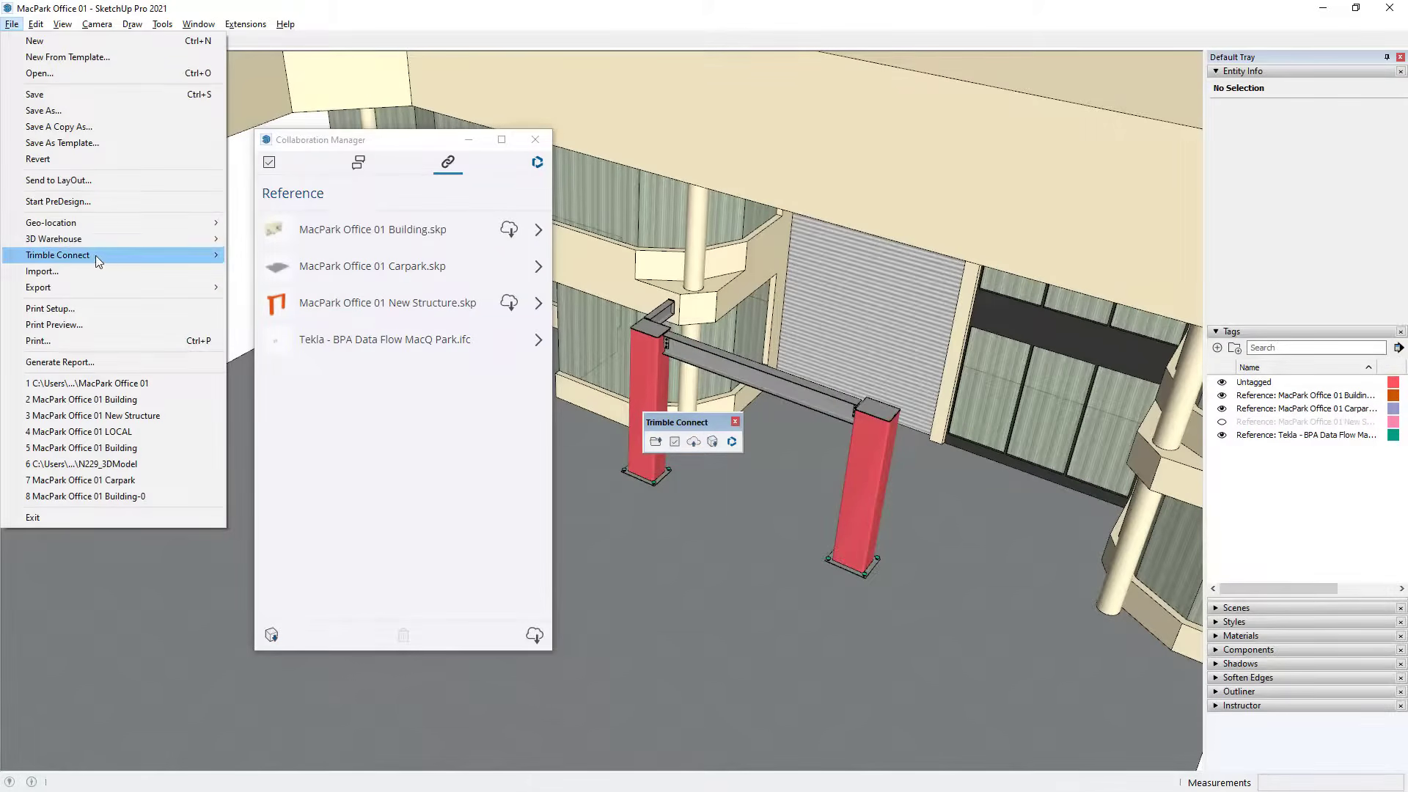
click(689, 429)
drag(688, 429, 7, 40)
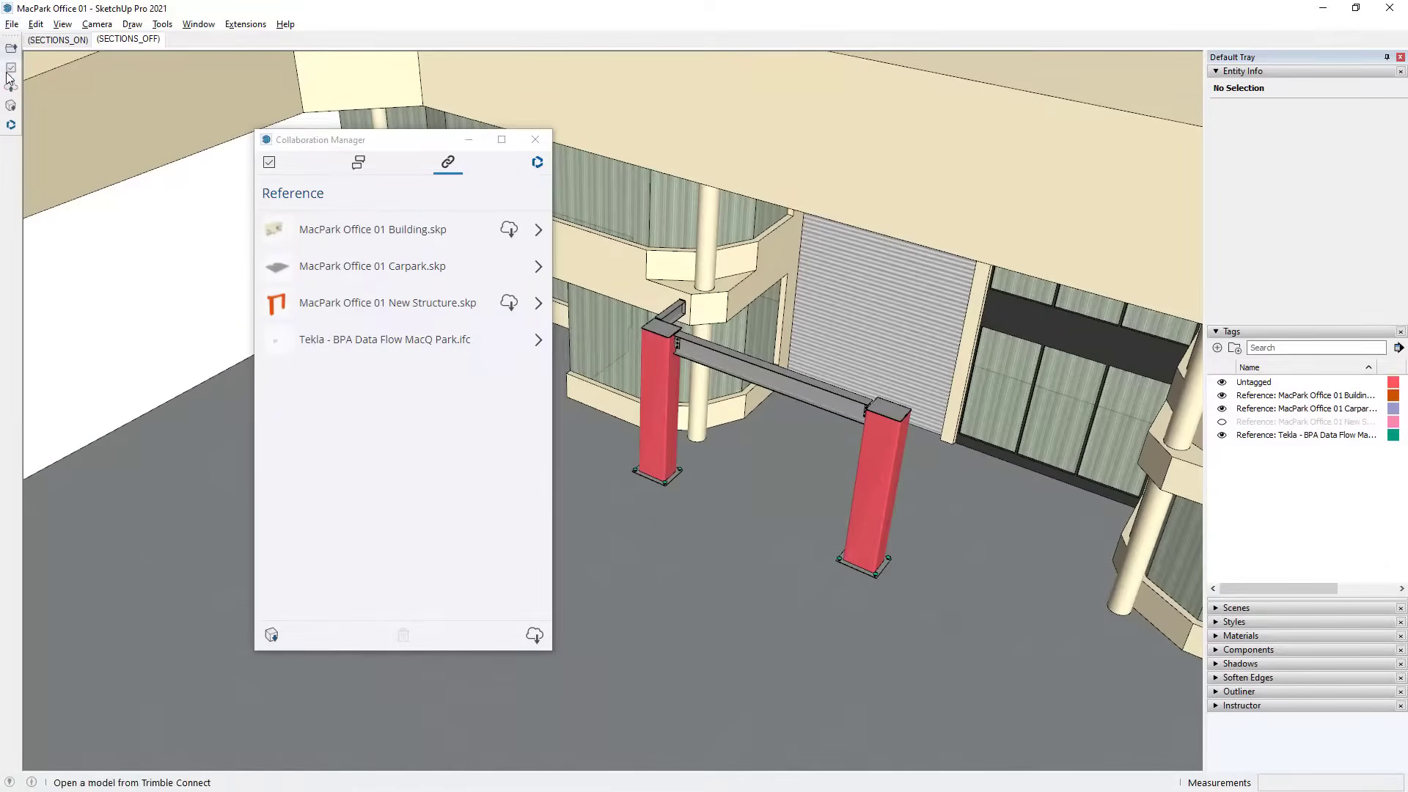